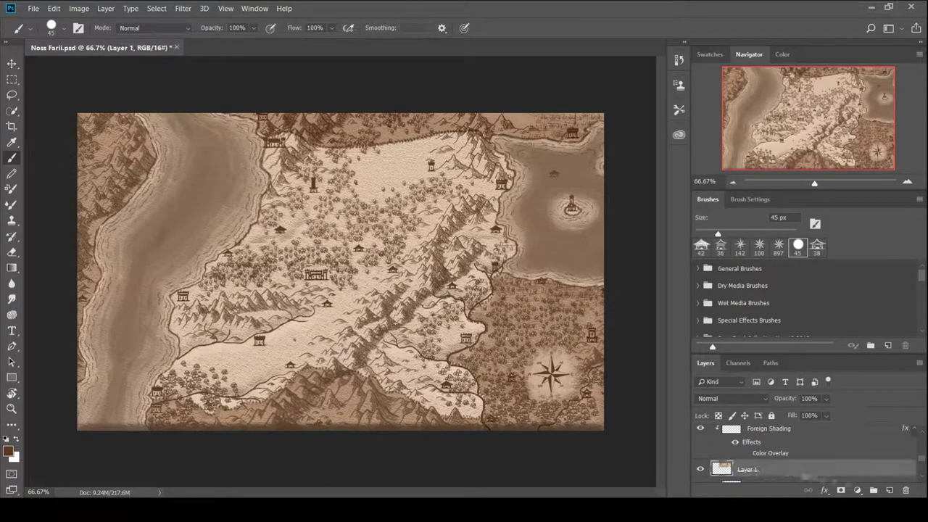
# Add a new clipped layer directly above Layer 1.
pyautogui.click(889, 490)
pyautogui.scroll(2, 911, 444)
pyautogui.scroll(-1, 800, 452)
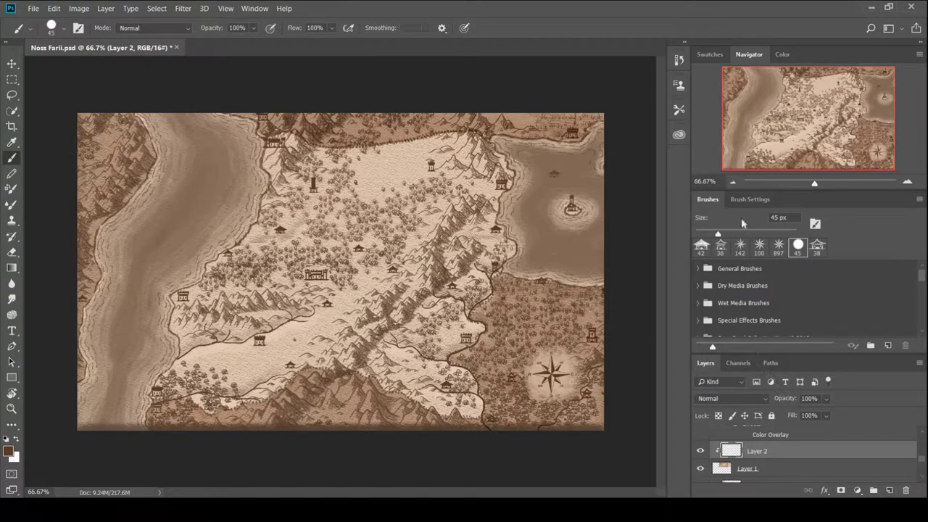
# Add a new clipped layer directly above Background copy 2 and name it Regional Shading.
pyautogui.scroll(1, 813, 461)
pyautogui.scroll(-3, 813, 461)
pyautogui.click(808, 468)
pyautogui.click(888, 490)
pyautogui.doubleClick(760, 450)
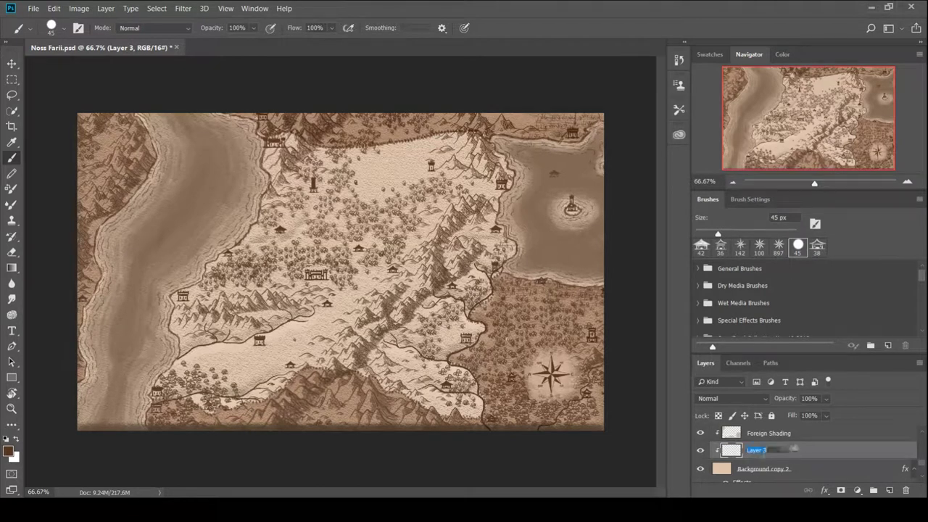
pyautogui.write('Regional Shading')
pyautogui.press('Return')
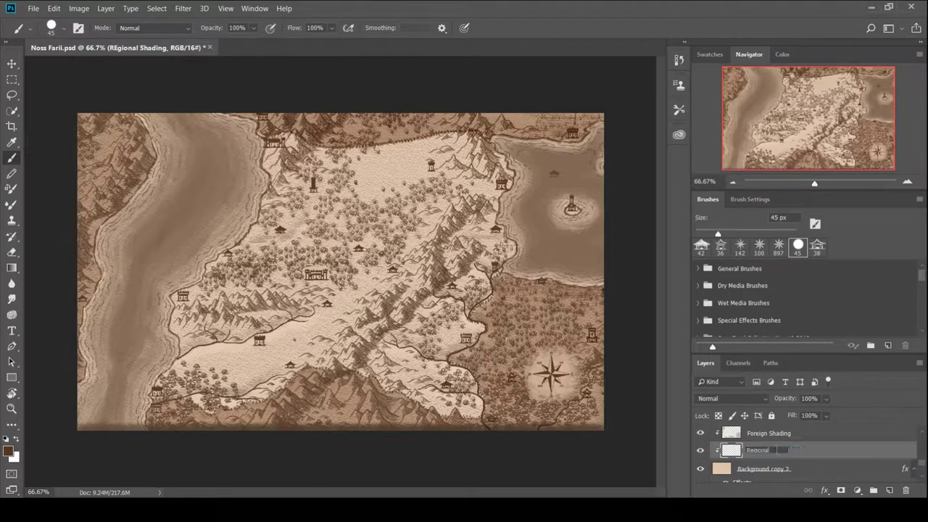
# Rename the new clipped layer above Layer 1 as Regional Shading.
pyautogui.scroll(2, 923, 464)
pyautogui.scroll(-2, 923, 464)
pyautogui.doubleClick(759, 449)
pyautogui.write('Regional Shading')
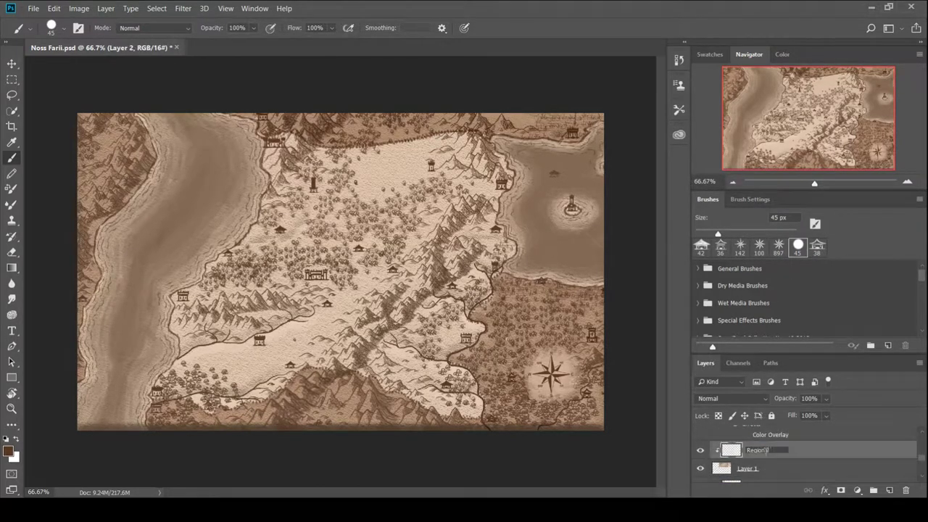
pyautogui.press('Return')
# Make the Regional Shading layer above Background copy 2 active and set the foreground colour to a muted red.
pyautogui.scroll(1, 923, 479)
pyautogui.click(922, 479)
pyautogui.click(922, 430)
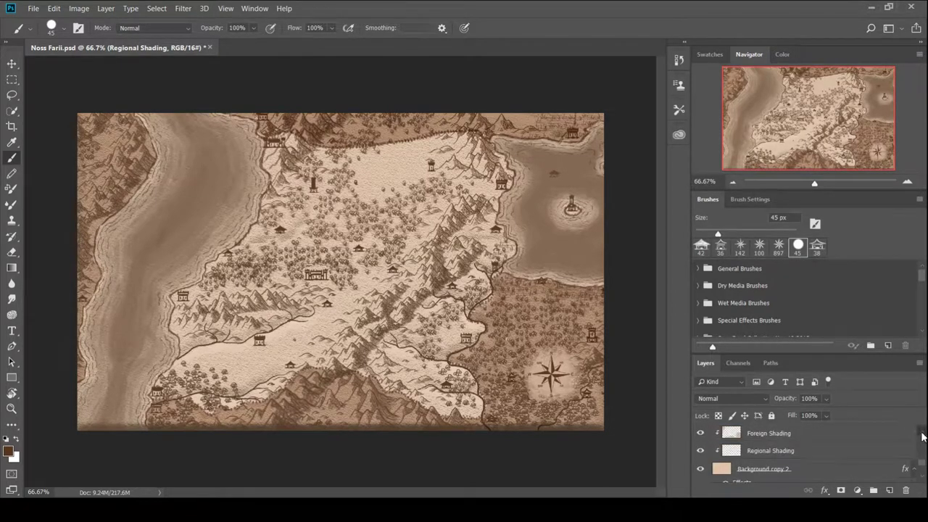
pyautogui.click(796, 450)
pyautogui.click(781, 54)
pyautogui.moveTo(910, 116); pyautogui.dragTo(912, 68)
pyautogui.click(858, 94)
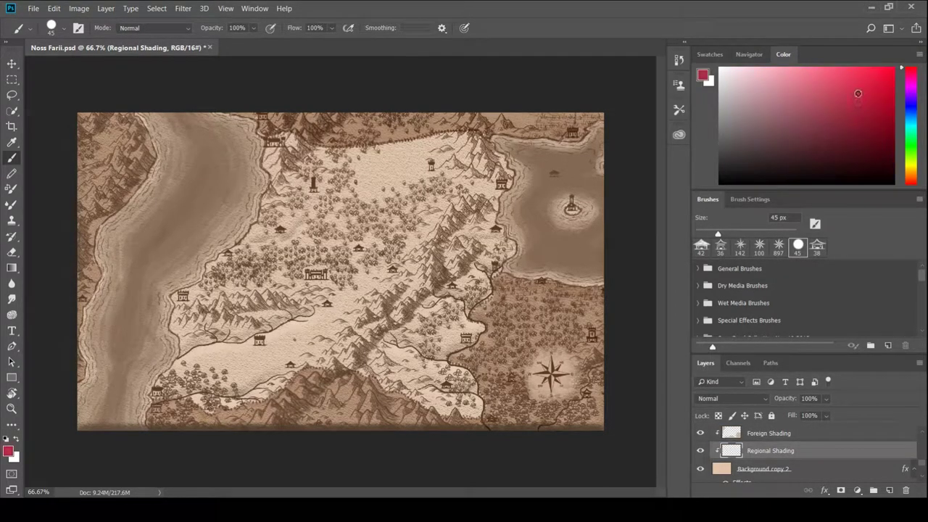
pyautogui.click(910, 184)
pyautogui.click(859, 102)
pyautogui.click(850, 84)
pyautogui.click(911, 182)
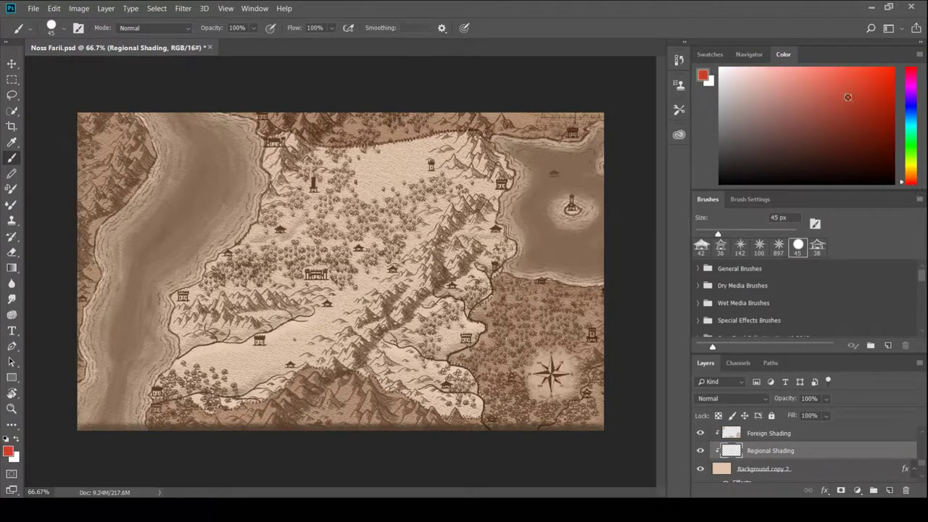
# Set the brush opacity to 50% and paint the map's southwestern region red, from the river coast to the central mountains.
pyautogui.moveTo(267, 349)
pyautogui.mouseDown()
pyautogui.moveTo(165, 381)
pyautogui.moveTo(197, 355)
pyautogui.moveTo(155, 395)
pyautogui.moveTo(210, 404)
pyautogui.moveTo(268, 395)
pyautogui.moveTo(325, 362)
pyautogui.moveTo(349, 310)
pyautogui.moveTo(174, 330)
pyautogui.moveTo(188, 367)
pyautogui.moveTo(268, 380)
pyautogui.moveTo(203, 359)
pyautogui.moveTo(347, 317)
pyautogui.moveTo(291, 346)
pyautogui.mouseUp()
pyautogui.hotkey('ctrl', 'z')
pyautogui.press('5')
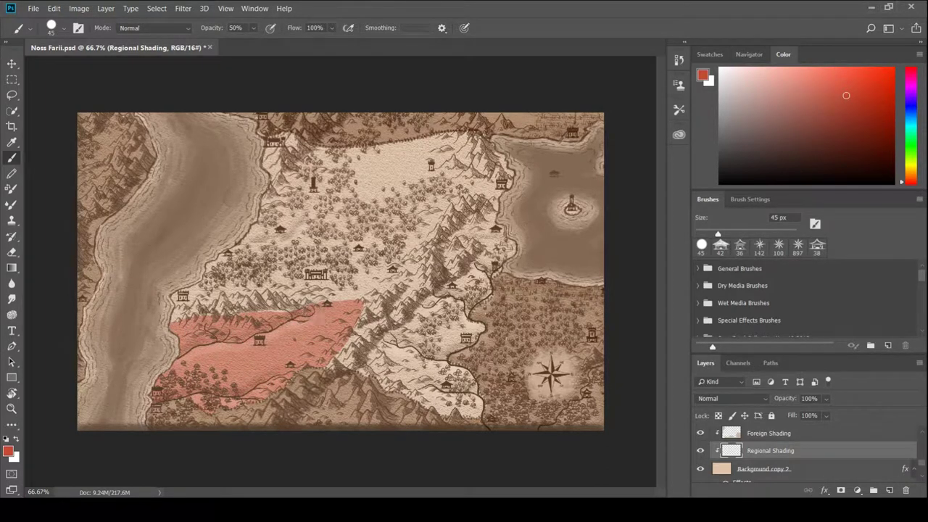
pyautogui.moveTo(201, 319); pyautogui.dragTo(191, 320)
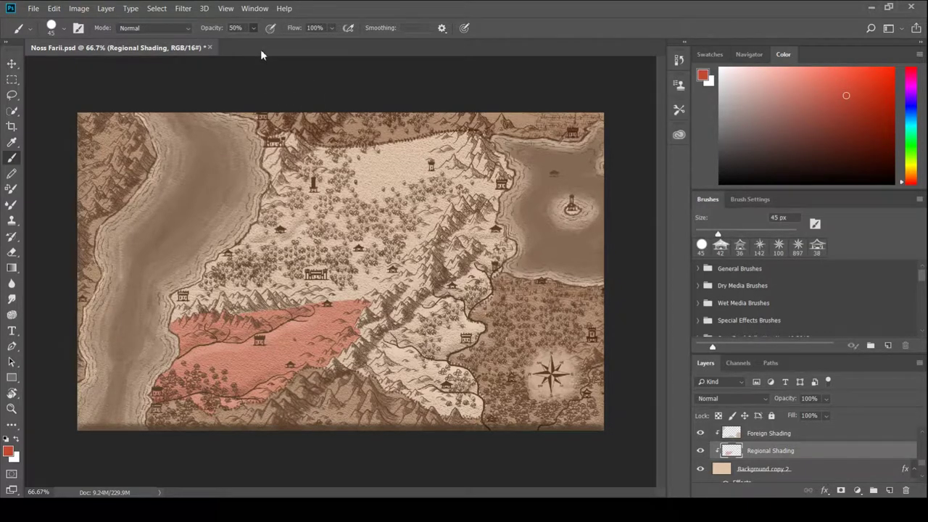
# Choose a medium blue and paint the southeastern region, including the mountain range bordering the red area.
pyautogui.moveTo(916, 141); pyautogui.dragTo(915, 117)
pyautogui.click(826, 98)
pyautogui.moveTo(427, 318)
pyautogui.mouseDown()
pyautogui.moveTo(379, 358)
pyautogui.moveTo(335, 364)
pyautogui.moveTo(374, 372)
pyautogui.moveTo(446, 413)
pyautogui.moveTo(482, 412)
pyautogui.moveTo(464, 372)
pyautogui.moveTo(439, 358)
pyautogui.moveTo(482, 324)
pyautogui.moveTo(469, 289)
pyautogui.moveTo(428, 339)
pyautogui.moveTo(369, 347)
pyautogui.moveTo(363, 319)
pyautogui.moveTo(405, 285)
pyautogui.moveTo(397, 342)
pyautogui.moveTo(457, 391)
pyautogui.moveTo(428, 363)
pyautogui.moveTo(450, 301)
pyautogui.moveTo(415, 292)
pyautogui.moveTo(435, 252)
pyautogui.moveTo(464, 286)
pyautogui.moveTo(482, 242)
pyautogui.moveTo(453, 253)
pyautogui.mouseUp()
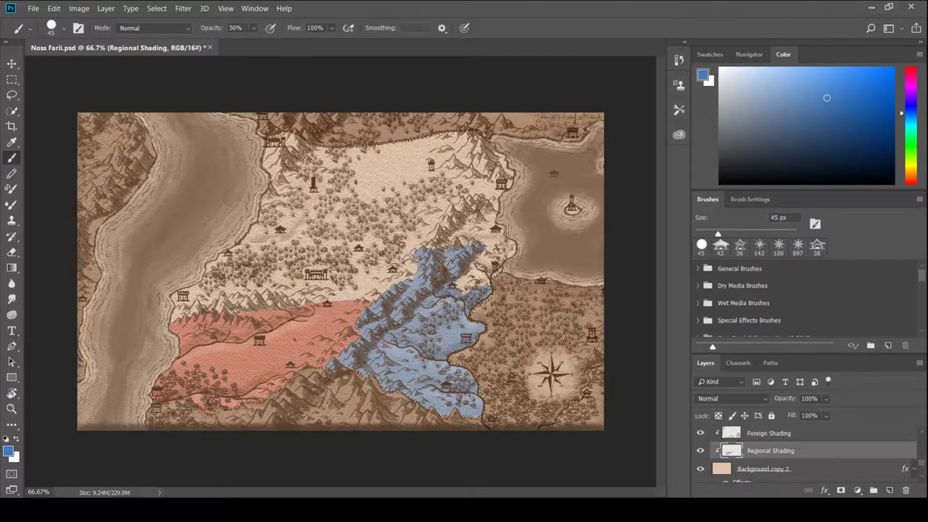
pyautogui.moveTo(460, 290)
pyautogui.mouseDown()
pyautogui.moveTo(493, 268)
pyautogui.moveTo(479, 246)
pyautogui.mouseUp()
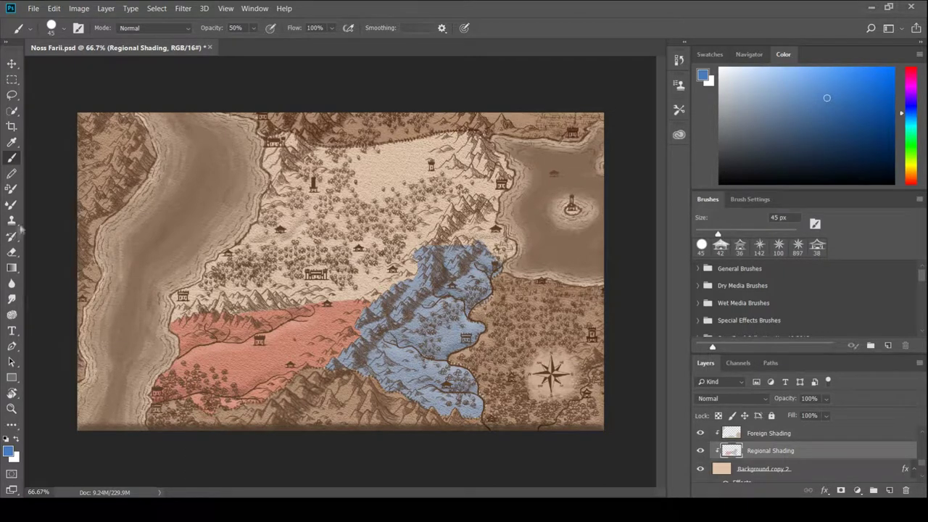
# Erase and touch up the northern and northwestern edges of the blue region so they follow the mountains.
pyautogui.click(12, 252)
pyautogui.moveTo(507, 251)
pyautogui.mouseDown()
pyautogui.moveTo(502, 269)
pyautogui.moveTo(476, 253)
pyautogui.mouseUp()
pyautogui.press('b')
pyautogui.moveTo(408, 260)
pyautogui.mouseDown()
pyautogui.moveTo(393, 279)
pyautogui.moveTo(415, 277)
pyautogui.mouseUp()
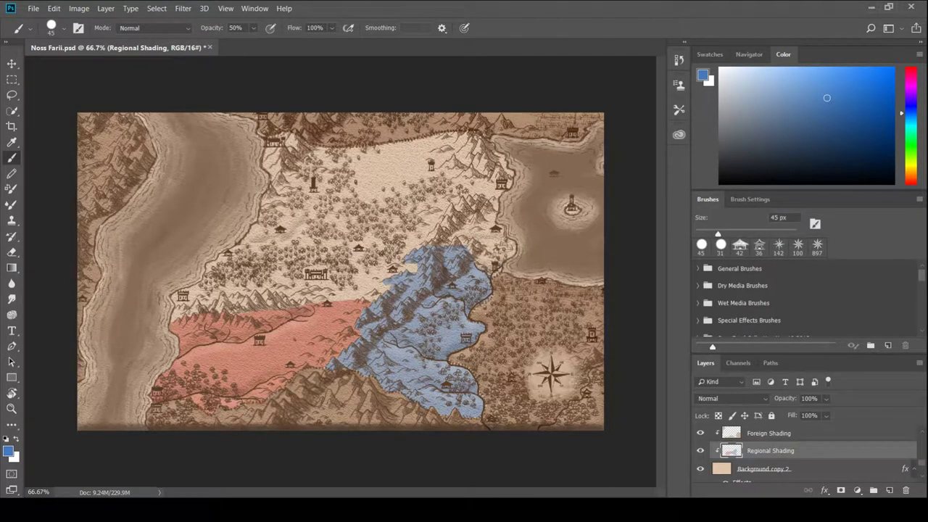
pyautogui.press('e')
pyautogui.moveTo(410, 250)
pyautogui.mouseDown()
pyautogui.moveTo(418, 287)
pyautogui.moveTo(429, 263)
pyautogui.moveTo(400, 290)
pyautogui.mouseUp()
pyautogui.press('b')
pyautogui.click(405, 253)
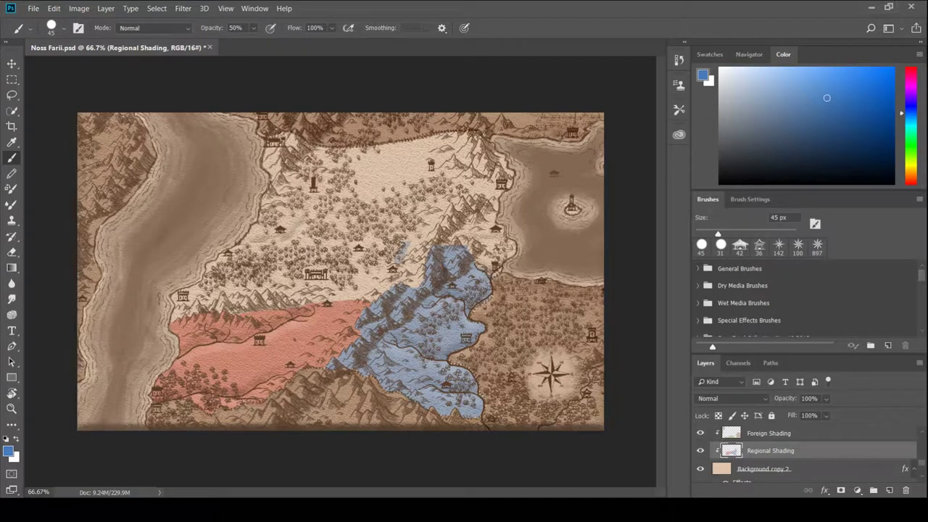
pyautogui.hotkey('ctrl', 'z')
# On the Regional Shading layer above Layer 1, paint the northeastern coastal mountains purple down to the blue region.
pyautogui.hotkey('ctrl', ']')
pyautogui.hotkey('ctrl', ']')
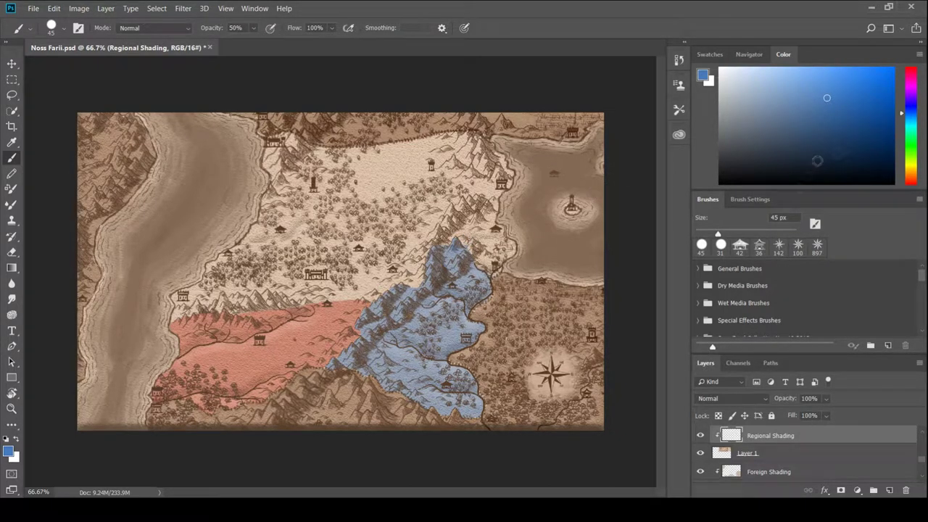
pyautogui.moveTo(912, 119); pyautogui.dragTo(912, 86)
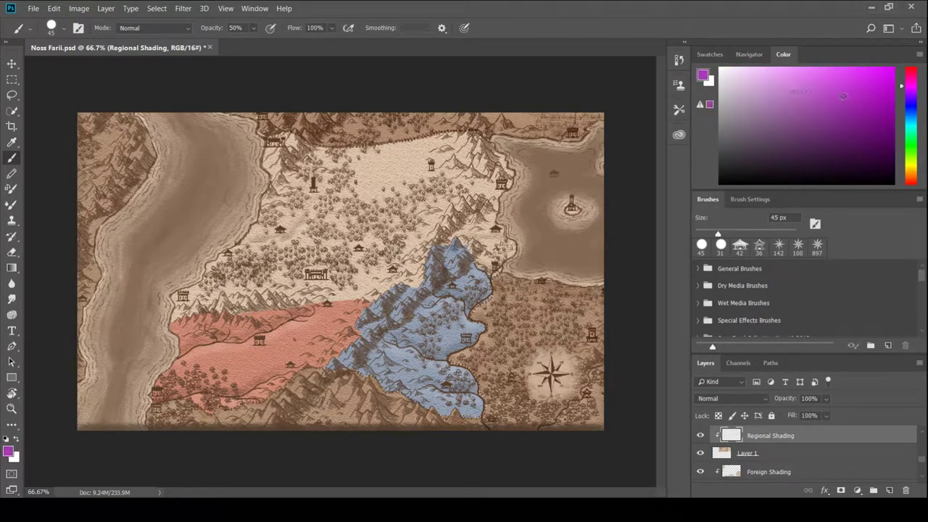
pyautogui.moveTo(448, 236)
pyautogui.mouseDown()
pyautogui.moveTo(488, 227)
pyautogui.moveTo(504, 178)
pyautogui.moveTo(495, 156)
pyautogui.moveTo(493, 181)
pyautogui.moveTo(463, 147)
pyautogui.mouseUp()
pyautogui.hotkey('ctrl', 'z')
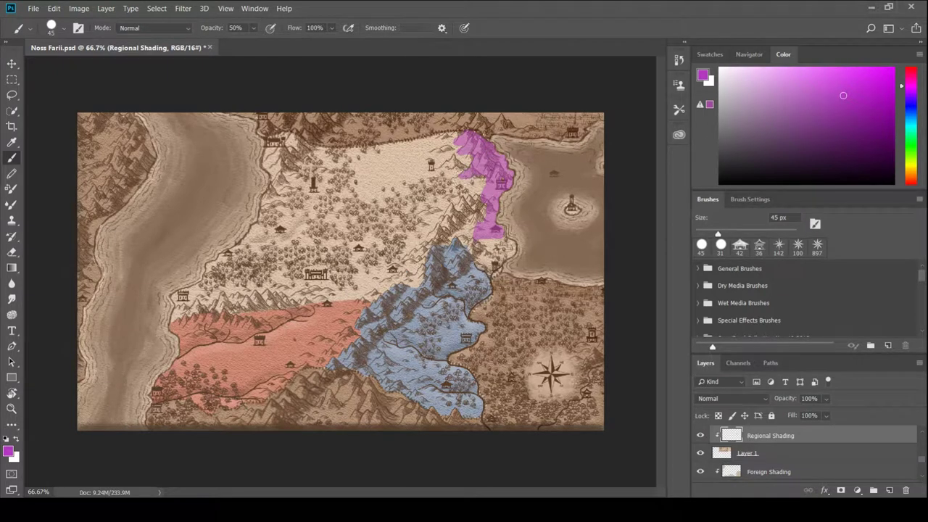
pyautogui.moveTo(480, 178)
pyautogui.mouseDown()
pyautogui.moveTo(468, 195)
pyautogui.moveTo(480, 212)
pyautogui.moveTo(435, 234)
pyautogui.moveTo(450, 216)
pyautogui.moveTo(451, 241)
pyautogui.mouseUp()
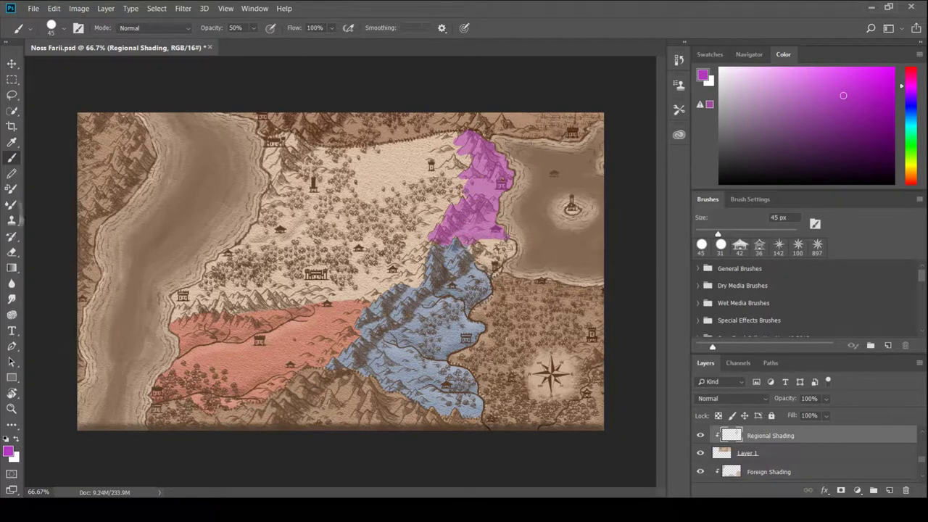
# On the Regional Shading layer above Background copy 2, extend the purple region over its unpainted southern coast.
pyautogui.click(12, 251)
pyautogui.click(12, 157)
pyautogui.moveTo(481, 165)
pyautogui.mouseDown()
pyautogui.moveTo(468, 156)
pyautogui.moveTo(492, 163)
pyautogui.moveTo(450, 163)
pyautogui.moveTo(475, 185)
pyautogui.mouseUp()
pyautogui.hotkey('ctrl', 'z')
pyautogui.scroll(-2, 804, 453)
pyautogui.click(770, 452)
pyautogui.moveTo(475, 240)
pyautogui.mouseDown()
pyautogui.moveTo(511, 250)
pyautogui.moveTo(489, 270)
pyautogui.mouseUp()
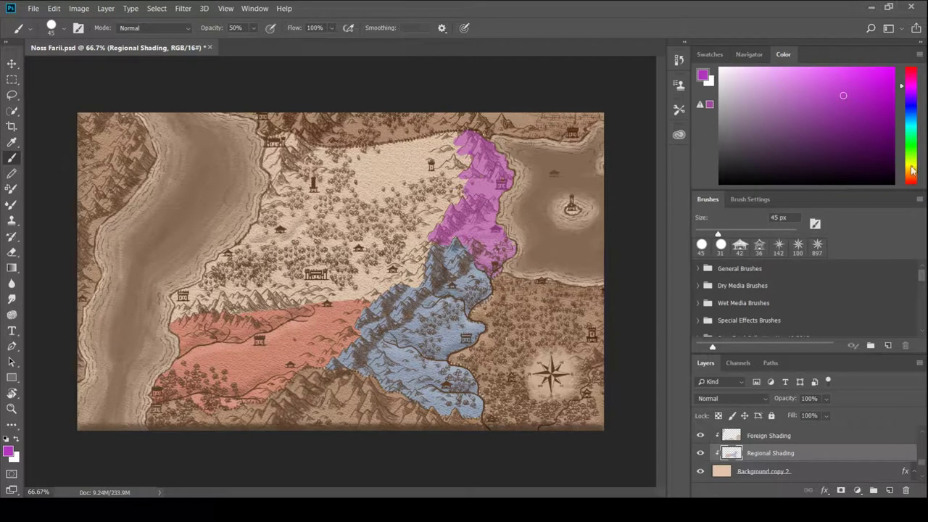
# Choose yellow and paint the western region north of the red area, including its mountains, forest and large castle.
pyautogui.click(912, 169)
pyautogui.moveTo(192, 293)
pyautogui.mouseDown()
pyautogui.moveTo(174, 319)
pyautogui.moveTo(190, 308)
pyautogui.mouseUp()
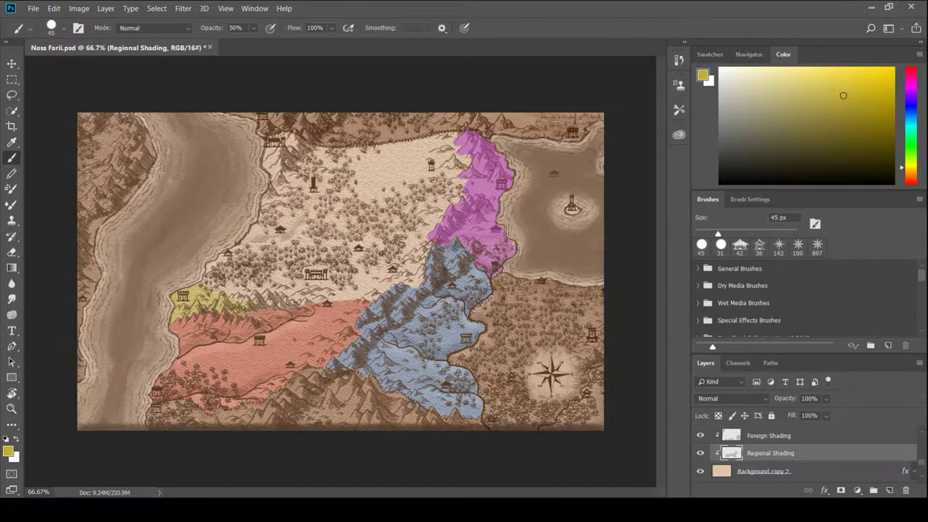
pyautogui.moveTo(272, 302)
pyautogui.mouseDown()
pyautogui.moveTo(378, 297)
pyautogui.moveTo(355, 284)
pyautogui.moveTo(367, 291)
pyautogui.moveTo(357, 250)
pyautogui.moveTo(289, 242)
pyautogui.moveTo(239, 250)
pyautogui.moveTo(209, 286)
pyautogui.moveTo(239, 272)
pyautogui.moveTo(290, 290)
pyautogui.moveTo(304, 261)
pyautogui.moveTo(290, 248)
pyautogui.mouseUp()
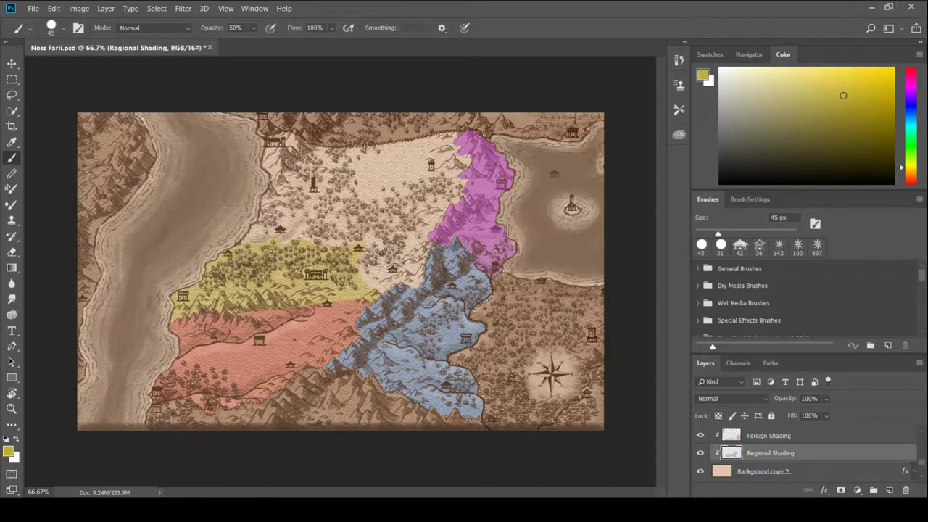
# Choose a dark green and paint the region west of the purple mountains, from the northern border to the blue region.
pyautogui.click(910, 146)
pyautogui.moveTo(370, 241)
pyautogui.mouseDown()
pyautogui.moveTo(366, 280)
pyautogui.moveTo(395, 284)
pyautogui.moveTo(428, 270)
pyautogui.moveTo(424, 246)
pyautogui.moveTo(371, 239)
pyautogui.moveTo(406, 257)
pyautogui.moveTo(402, 235)
pyautogui.moveTo(377, 214)
pyautogui.moveTo(389, 144)
pyautogui.moveTo(411, 220)
pyautogui.moveTo(393, 238)
pyautogui.moveTo(427, 232)
pyautogui.moveTo(457, 191)
pyautogui.moveTo(457, 134)
pyautogui.moveTo(402, 141)
pyautogui.moveTo(434, 155)
pyautogui.mouseUp()
pyautogui.hotkey('ctrl', 'z')
pyautogui.click(841, 132)
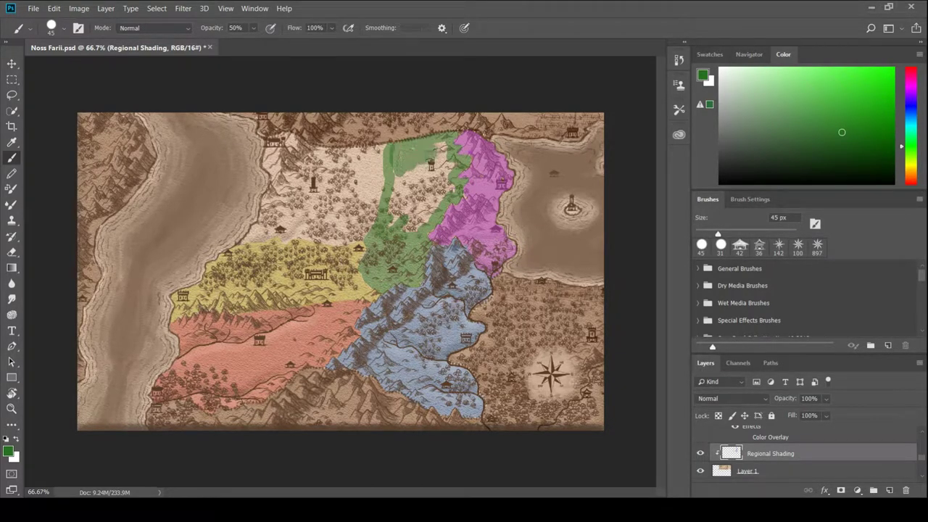
pyautogui.hotkey('ctrl', 'z')
pyautogui.hotkey('ctrl', 'z')
pyautogui.moveTo(419, 236)
pyautogui.mouseDown()
pyautogui.moveTo(370, 234)
pyautogui.moveTo(398, 145)
pyautogui.moveTo(463, 132)
pyautogui.moveTo(455, 155)
pyautogui.moveTo(467, 176)
pyautogui.moveTo(426, 146)
pyautogui.moveTo(410, 171)
pyautogui.moveTo(398, 217)
pyautogui.moveTo(427, 246)
pyautogui.moveTo(435, 189)
pyautogui.moveTo(439, 224)
pyautogui.moveTo(446, 190)
pyautogui.moveTo(457, 199)
pyautogui.moveTo(464, 187)
pyautogui.mouseUp()
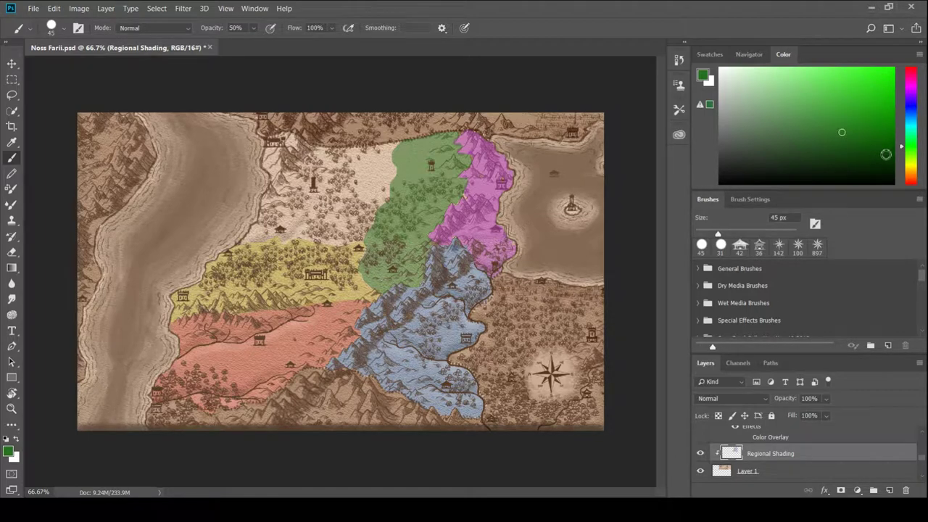
pyautogui.moveTo(917, 119); pyautogui.dragTo(913, 182)
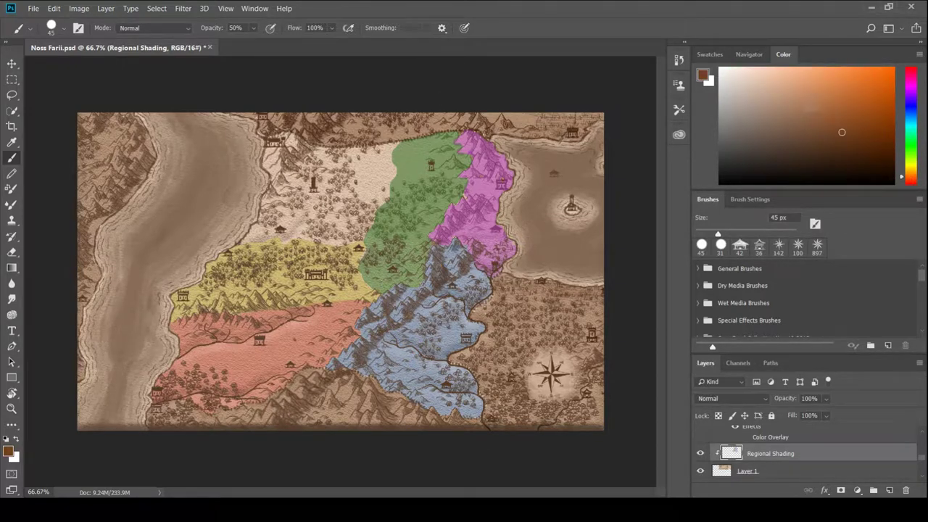
pyautogui.moveTo(842, 132); pyautogui.dragTo(848, 73)
pyautogui.click(914, 153)
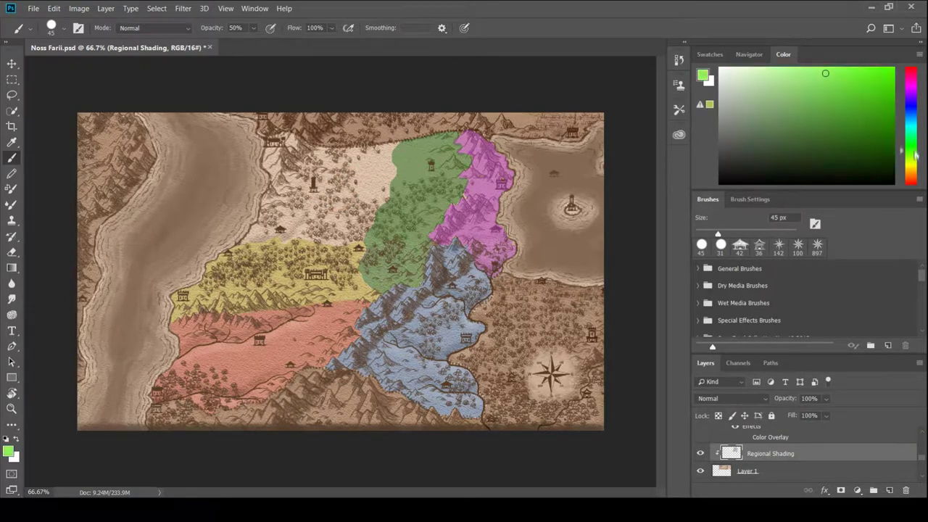
pyautogui.click(819, 99)
pyautogui.moveTo(334, 202)
pyautogui.mouseDown()
pyautogui.moveTo(364, 168)
pyautogui.moveTo(374, 187)
pyautogui.mouseUp()
pyautogui.hotkey('ctrl', 'z')
pyautogui.click(790, 104)
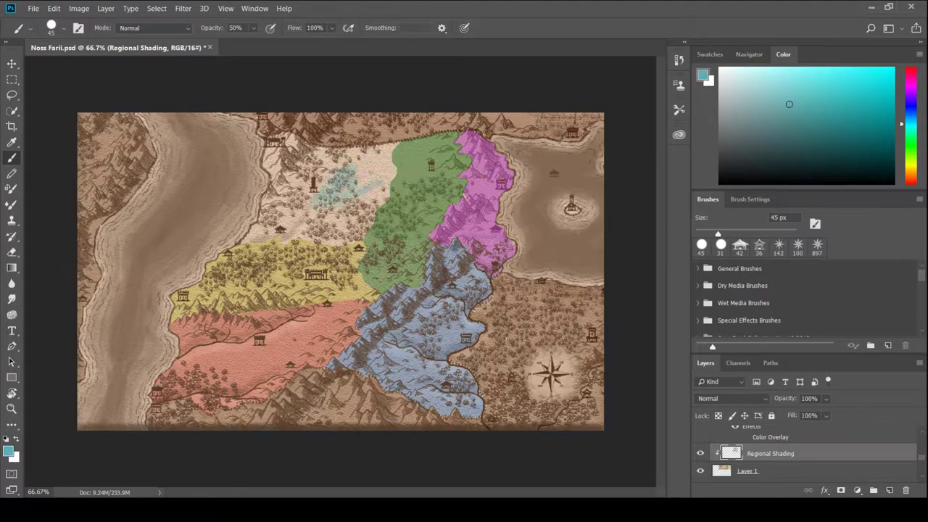
pyautogui.hotkey('ctrl', 'z')
pyautogui.click(803, 112)
pyautogui.moveTo(308, 203)
pyautogui.mouseDown()
pyautogui.moveTo(373, 177)
pyautogui.moveTo(307, 200)
pyautogui.mouseUp()
pyautogui.click(788, 145)
pyautogui.hotkey('ctrl', 'z')
pyautogui.click(804, 143)
pyautogui.moveTo(352, 175); pyautogui.dragTo(293, 198)
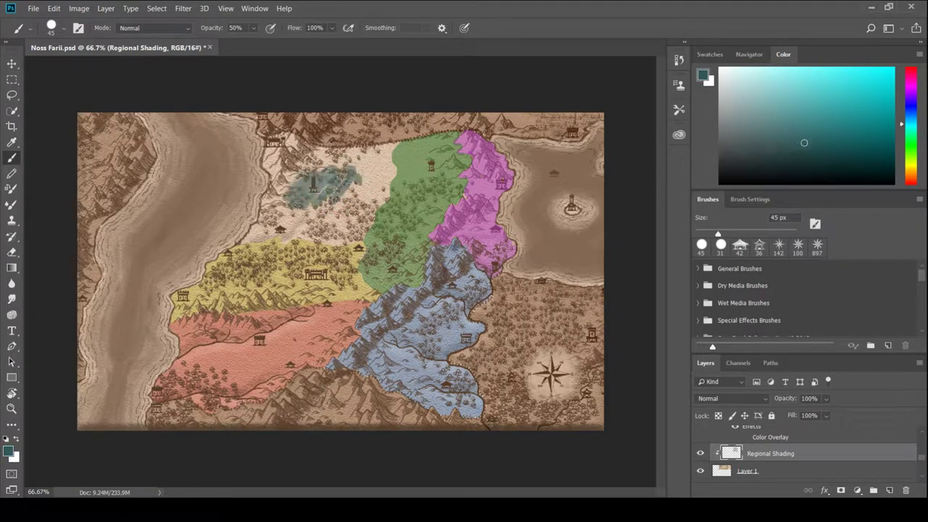
pyautogui.hotkey('ctrl', 'z')
pyautogui.click(748, 110)
pyautogui.moveTo(338, 175); pyautogui.dragTo(316, 200)
# Choose a dark teal and paint the whole northwestern region between the green area, the yellow area and the river coast.
pyautogui.keyDown('alt'); pyautogui.keyDown('shift'); pyautogui.rightClick(312, 185); pyautogui.keyUp('shift'); pyautogui.keyUp('alt')
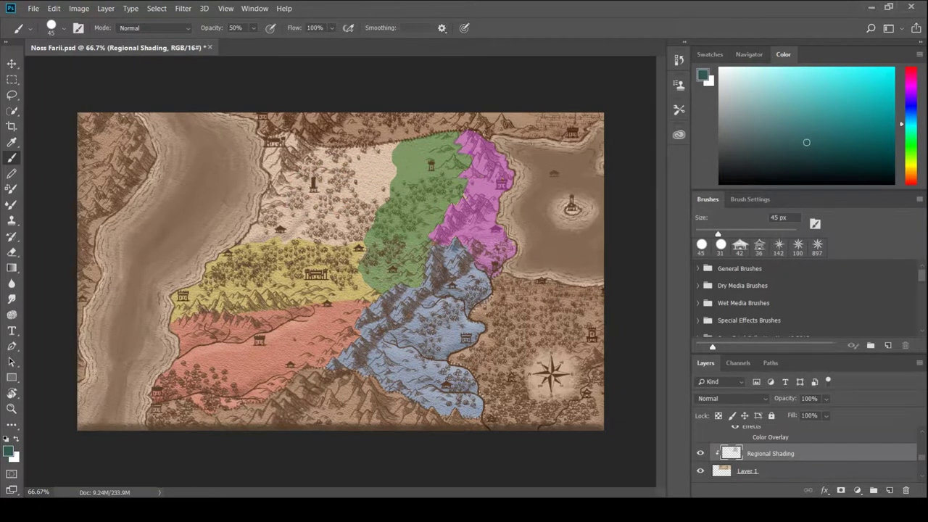
pyautogui.moveTo(388, 165)
pyautogui.mouseDown()
pyautogui.moveTo(335, 190)
pyautogui.moveTo(294, 141)
pyautogui.moveTo(254, 240)
pyautogui.moveTo(361, 238)
pyautogui.moveTo(397, 145)
pyautogui.moveTo(319, 153)
pyautogui.moveTo(377, 175)
pyautogui.moveTo(306, 195)
pyautogui.moveTo(279, 214)
pyautogui.moveTo(366, 221)
pyautogui.mouseUp()
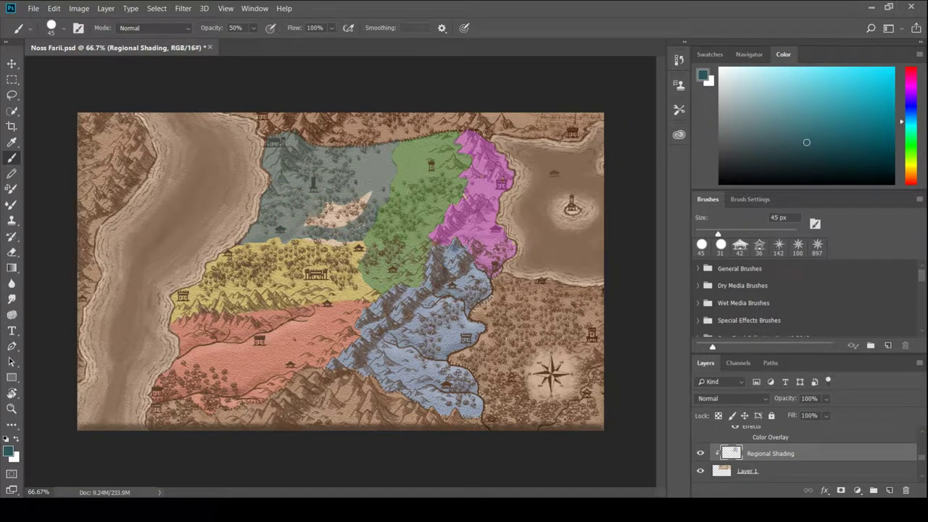
pyautogui.moveTo(327, 216)
pyautogui.mouseDown()
pyautogui.moveTo(360, 203)
pyautogui.moveTo(335, 224)
pyautogui.mouseUp()
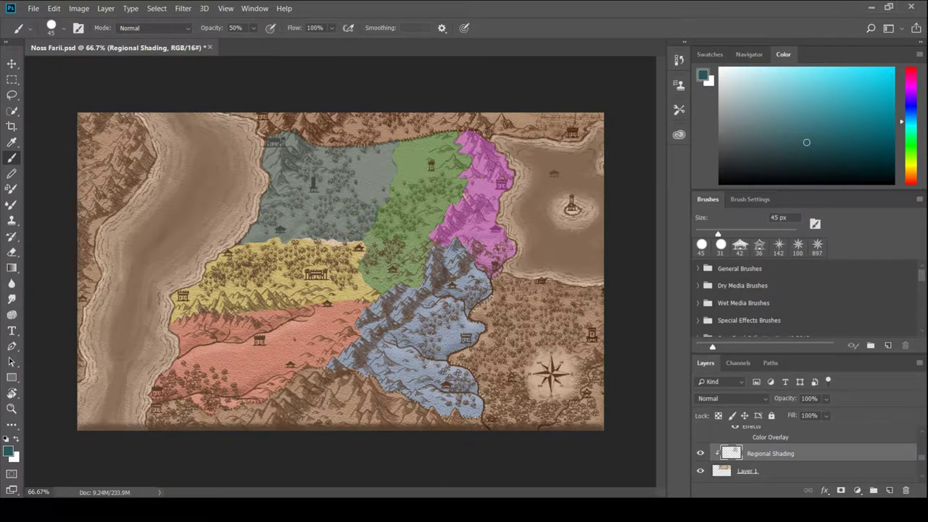
# Fill the gap between the teal and yellow regions on the lower Regional Shading layer, and reselect the Regional Shading layer above Layer 1.
pyautogui.scroll(3, 761, 443)
pyautogui.scroll(-5, 761, 443)
pyautogui.click(802, 471)
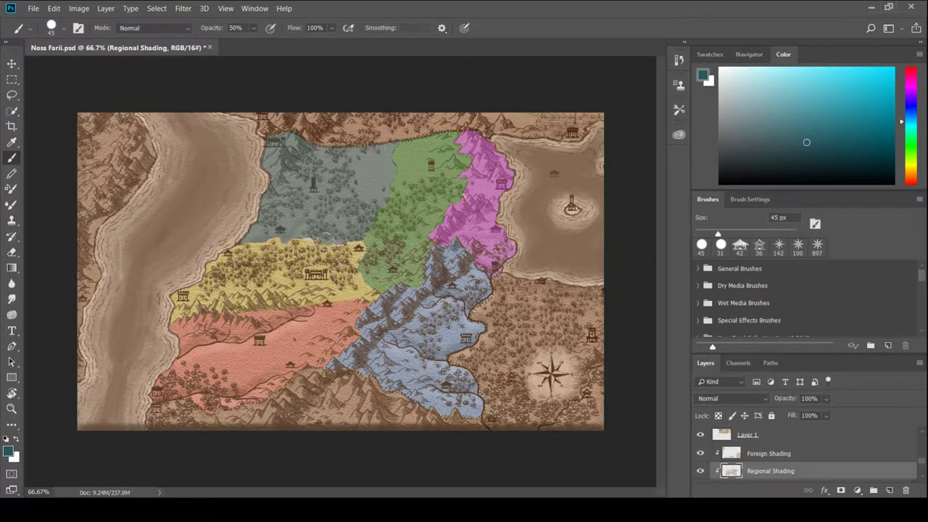
pyautogui.scroll(2, 797, 445)
pyautogui.scroll(-1, 797, 453)
pyautogui.click(798, 453)
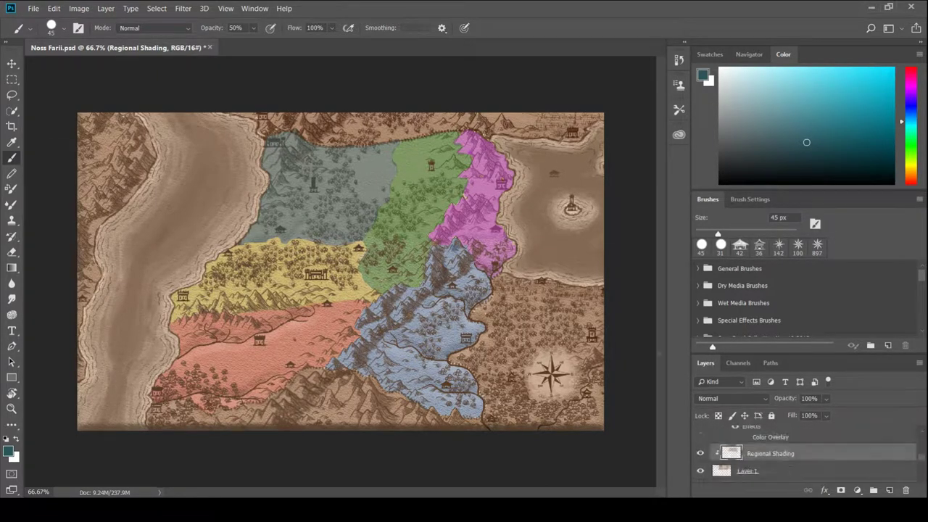
# Sample colours from the painted map regions, ending at the border between the teal and green regions.
pyautogui.keyDown('alt'); pyautogui.click(470, 193); pyautogui.keyUp('alt')
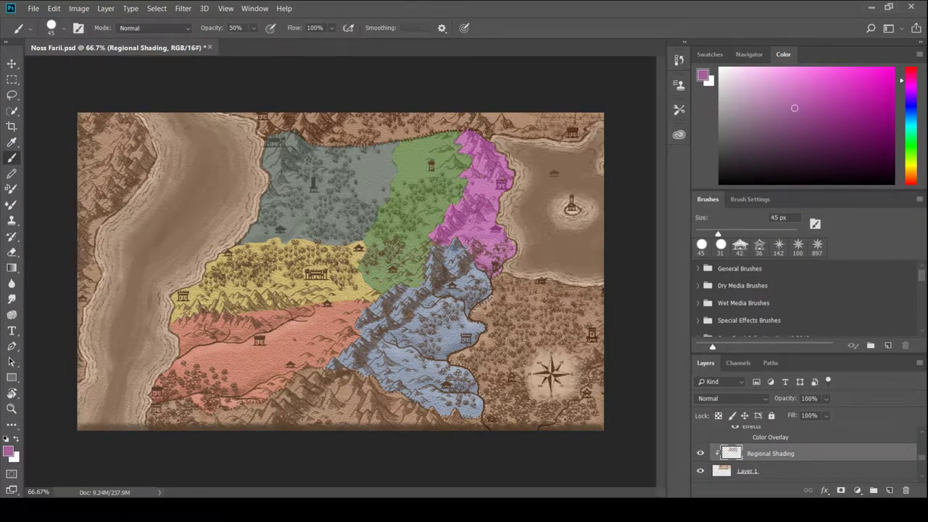
pyautogui.click(11, 142)
pyautogui.click(280, 349)
pyautogui.click(341, 293)
pyautogui.click(402, 356)
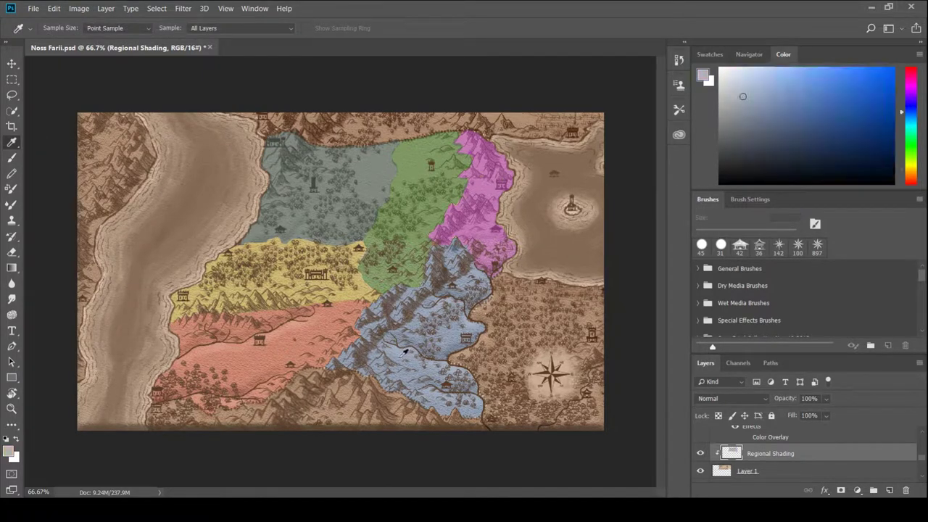
pyautogui.click(317, 322)
pyautogui.click(398, 179)
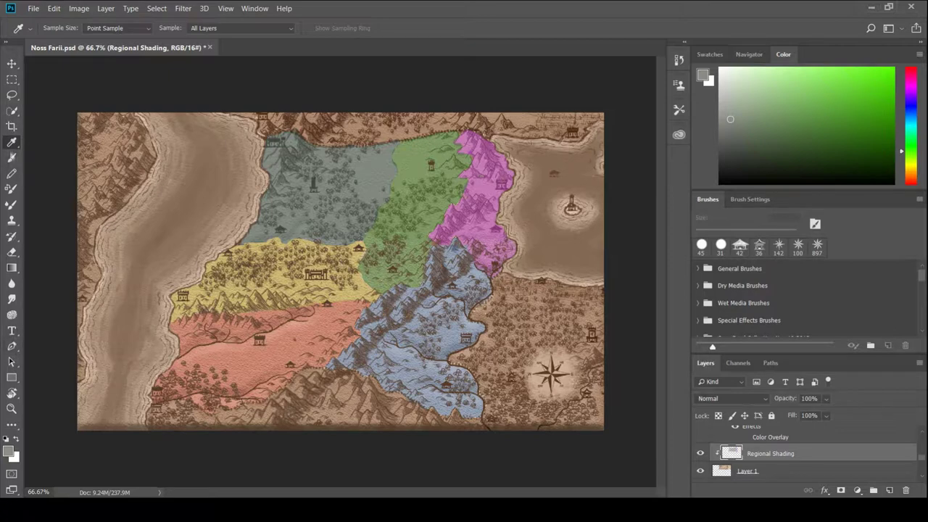
# Create a new layer clipped between Foreign Shading and the lower Regional Shading layer, and name it Regional Lines.
pyautogui.click(11, 408)
pyautogui.moveTo(131, 296); pyautogui.dragTo(402, 416)
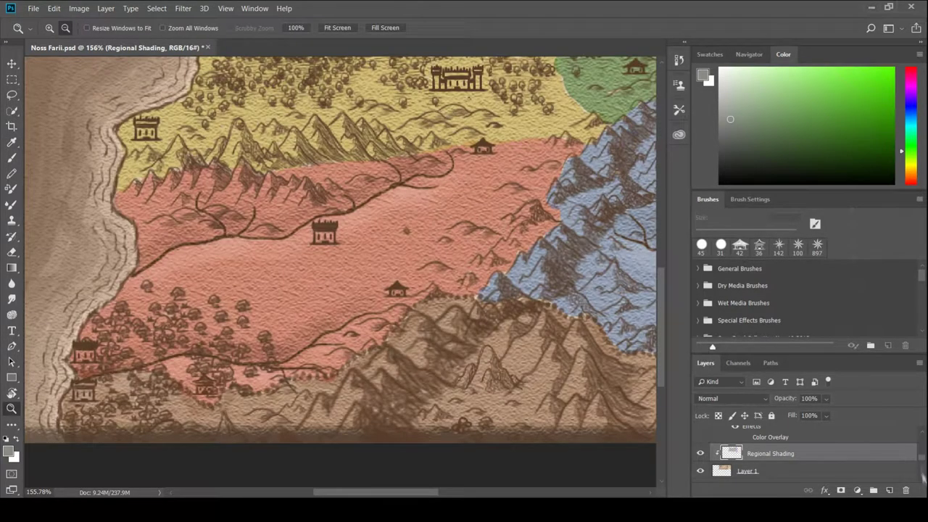
pyautogui.scroll(-2, 922, 473)
pyautogui.scroll(-1, 925, 477)
pyautogui.click(835, 474)
pyautogui.hotkey('ctrl', 'shift', 'alt', 'n')
pyautogui.moveTo(802, 457); pyautogui.dragTo(807, 433)
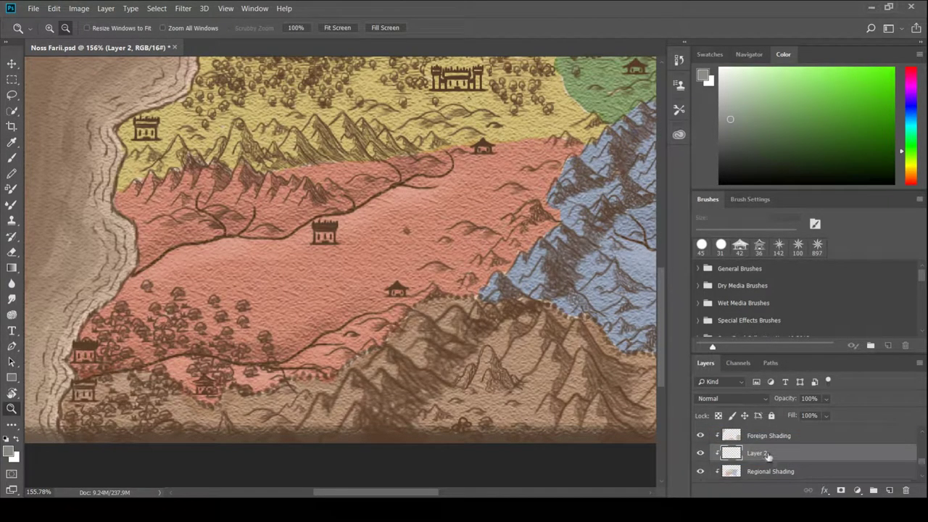
pyautogui.doubleClick(764, 453)
pyautogui.press('BackSpace')
pyautogui.press('Return')
# Add a second clipped layer named Regional Lines directly above the upper Regional Shading layer.
pyautogui.scroll(3, 781, 468)
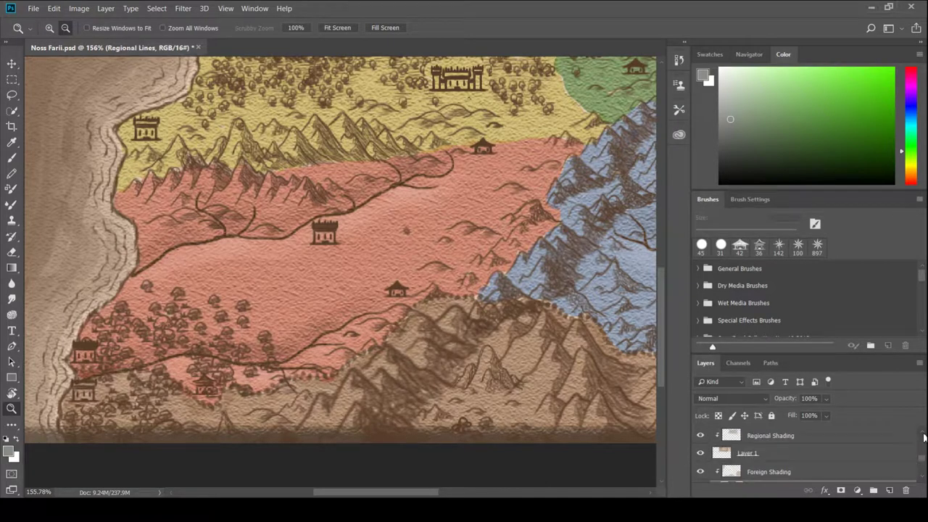
pyautogui.doubleClick(761, 471)
pyautogui.write('Regional Lines')
pyautogui.press('Return')
pyautogui.moveTo(822, 470); pyautogui.dragTo(822, 446)
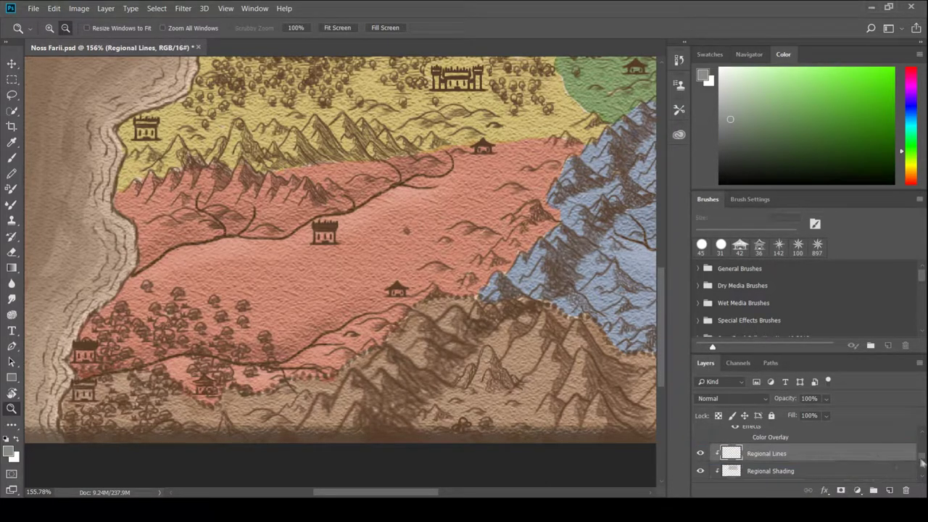
# Select the lower Regional Lines layer and choose a darker shade of the red region's sampled colour for the brush.
pyautogui.scroll(-2, 822, 457)
pyautogui.click(819, 453)
pyautogui.press('i')
pyautogui.click(434, 203)
pyautogui.press('b')
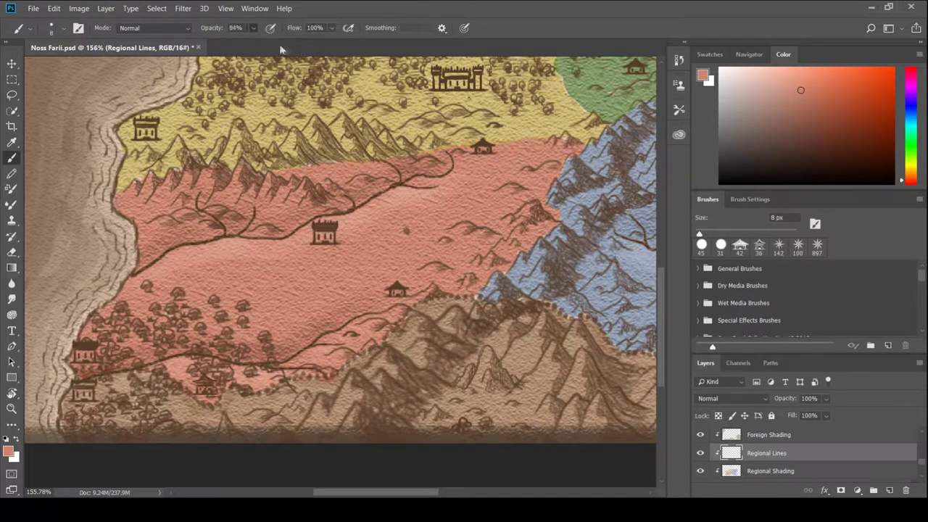
pyautogui.click(822, 106)
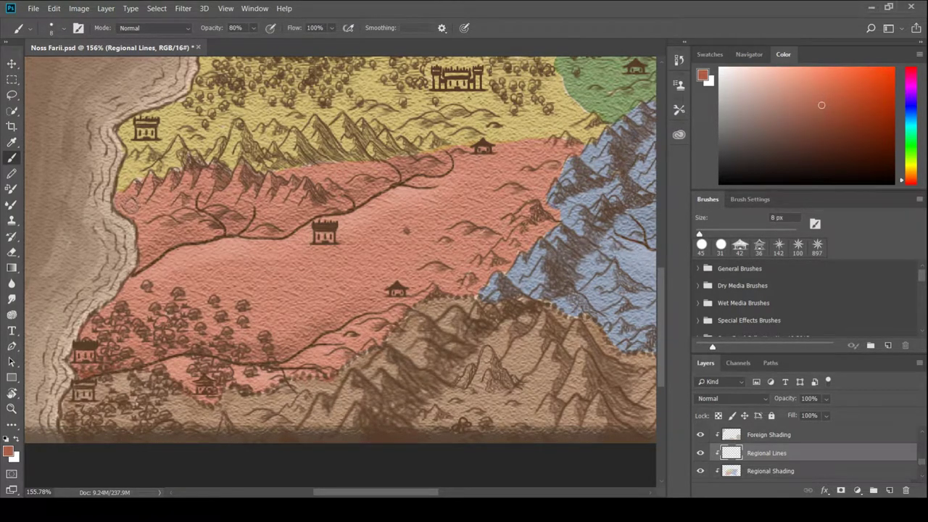
# Set the brush to 100% opacity and 10 px, testing darker red strokes along the red region's western coast and undoing them.
pyautogui.moveTo(124, 216); pyautogui.dragTo(143, 242)
pyautogui.hotkey('ctrl', 'z')
pyautogui.moveTo(211, 27); pyautogui.dragTo(333, 32)
pyautogui.moveTo(123, 197); pyautogui.dragTo(149, 236)
pyautogui.hotkey('ctrl', 'z')
pyautogui.moveTo(699, 234)
pyautogui.mouseDown()
pyautogui.moveTo(710, 235)
pyautogui.moveTo(700, 234)
pyautogui.mouseUp()
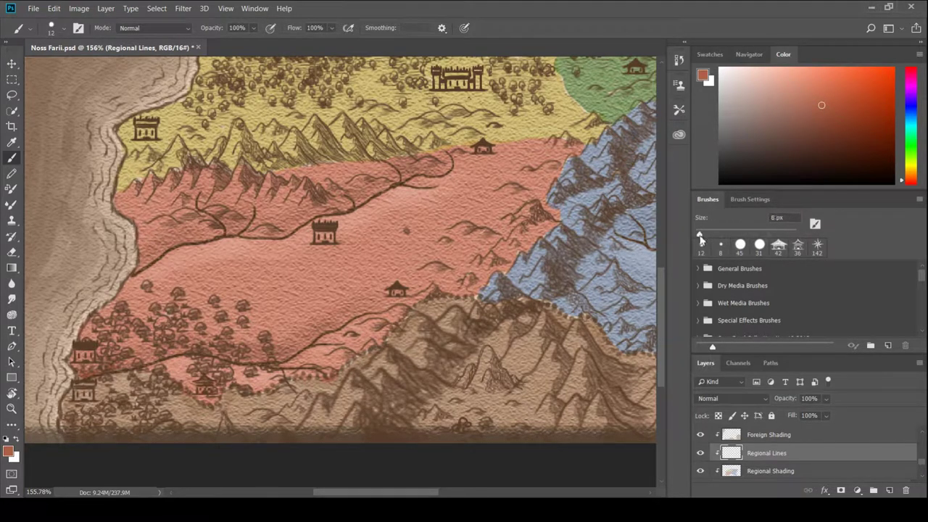
pyautogui.click(832, 125)
pyautogui.moveTo(124, 201)
pyautogui.mouseDown()
pyautogui.moveTo(145, 250)
pyautogui.moveTo(129, 298)
pyautogui.moveTo(93, 328)
pyautogui.mouseUp()
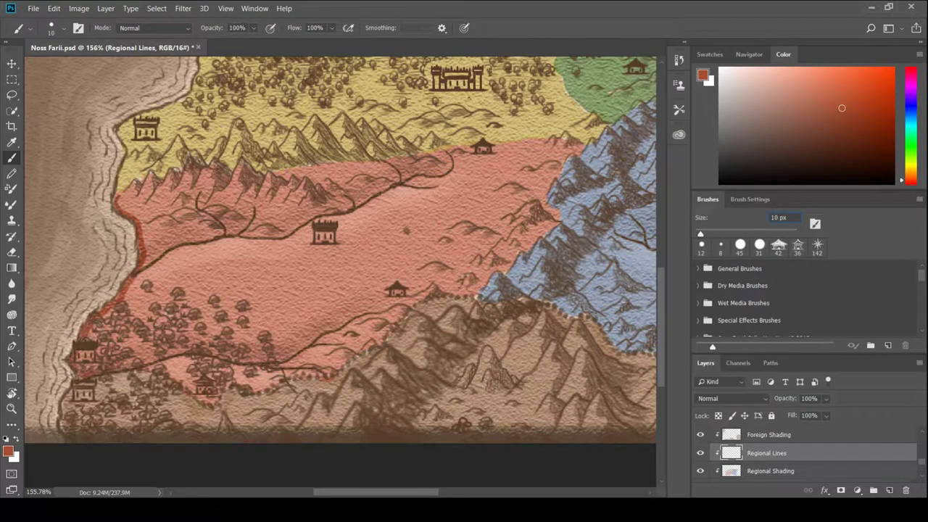
pyautogui.moveTo(131, 366); pyautogui.dragTo(164, 385)
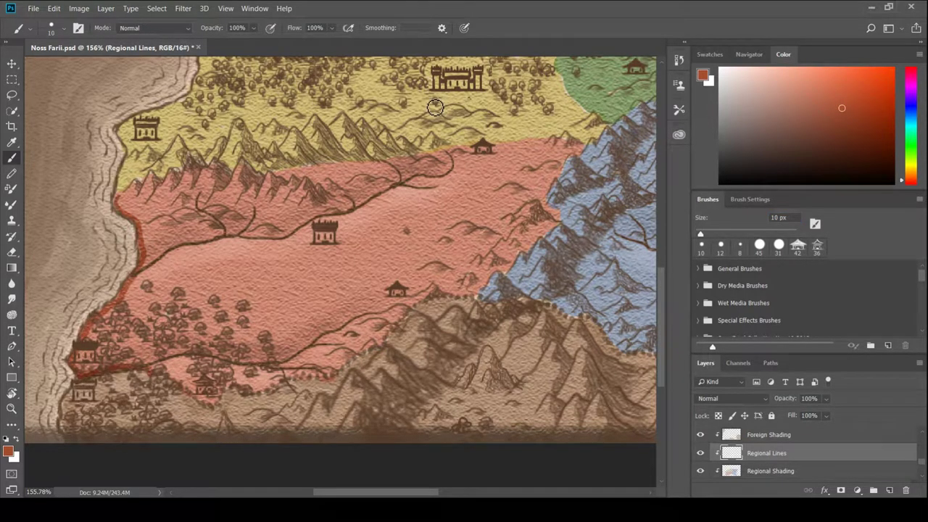
pyautogui.hotkey('ctrl', 'z')
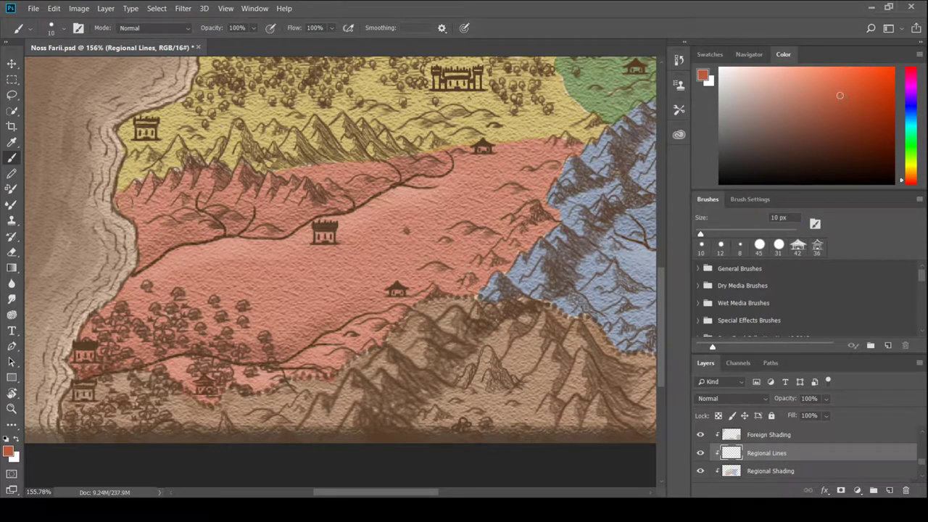
# Outline the whole red region in orange-red along the western coast, the southern mountains, the blue region and the yellow region.
pyautogui.moveTo(115, 194)
pyautogui.mouseDown()
pyautogui.moveTo(145, 247)
pyautogui.moveTo(125, 304)
pyautogui.moveTo(83, 339)
pyautogui.moveTo(73, 373)
pyautogui.mouseUp()
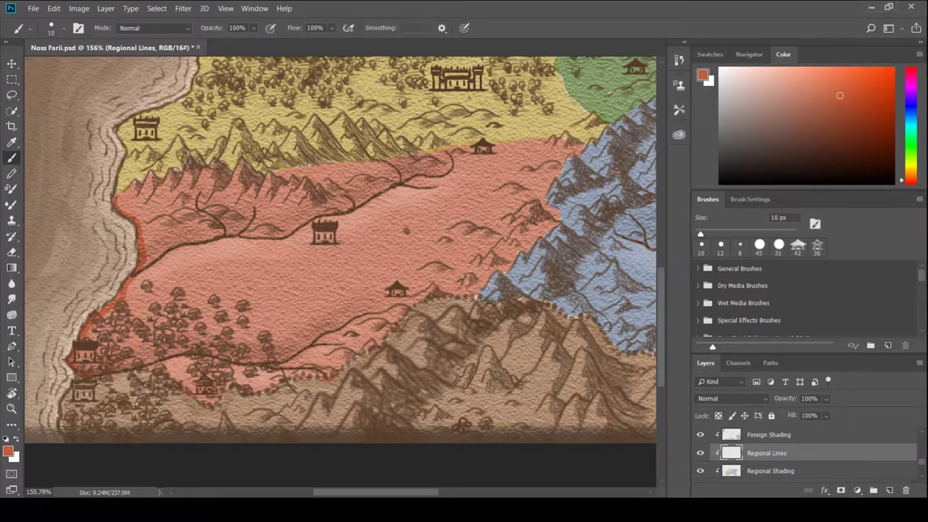
pyautogui.moveTo(167, 373)
pyautogui.mouseDown()
pyautogui.moveTo(225, 394)
pyautogui.moveTo(261, 391)
pyautogui.moveTo(392, 340)
pyautogui.moveTo(438, 291)
pyautogui.moveTo(482, 292)
pyautogui.mouseUp()
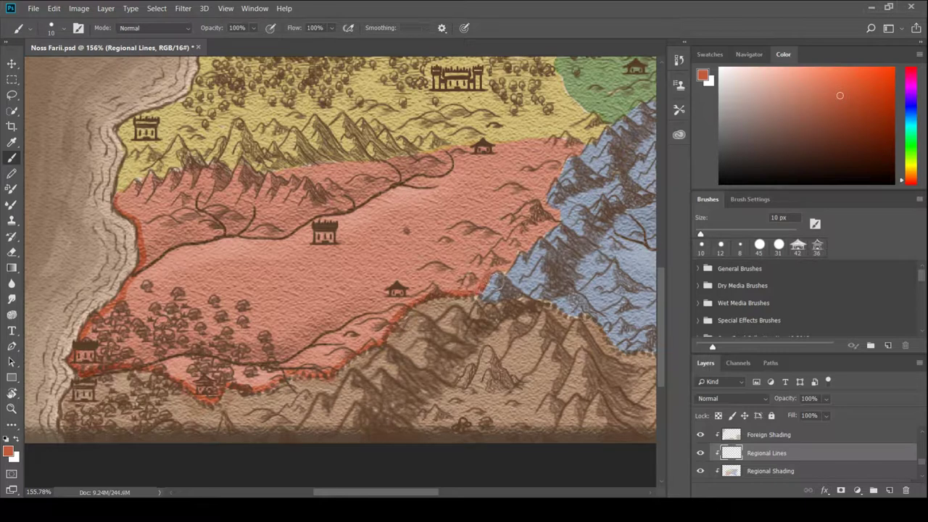
pyautogui.moveTo(535, 248)
pyautogui.mouseDown()
pyautogui.moveTo(556, 211)
pyautogui.moveTo(555, 180)
pyautogui.moveTo(572, 158)
pyautogui.mouseUp()
pyautogui.hotkey('ctrl', 'z')
pyautogui.moveTo(487, 283)
pyautogui.mouseDown()
pyautogui.moveTo(570, 217)
pyautogui.moveTo(553, 177)
pyautogui.moveTo(582, 159)
pyautogui.moveTo(504, 150)
pyautogui.moveTo(287, 176)
pyautogui.moveTo(193, 167)
pyautogui.moveTo(118, 203)
pyautogui.mouseUp()
# Choose a darker shade of the blue region's colour and outline the blue region up to its northern mountain peak.
pyautogui.click(749, 53)
pyautogui.moveTo(788, 141); pyautogui.dragTo(832, 135)
pyautogui.click(782, 54)
pyautogui.click(11, 142)
pyautogui.click(468, 271)
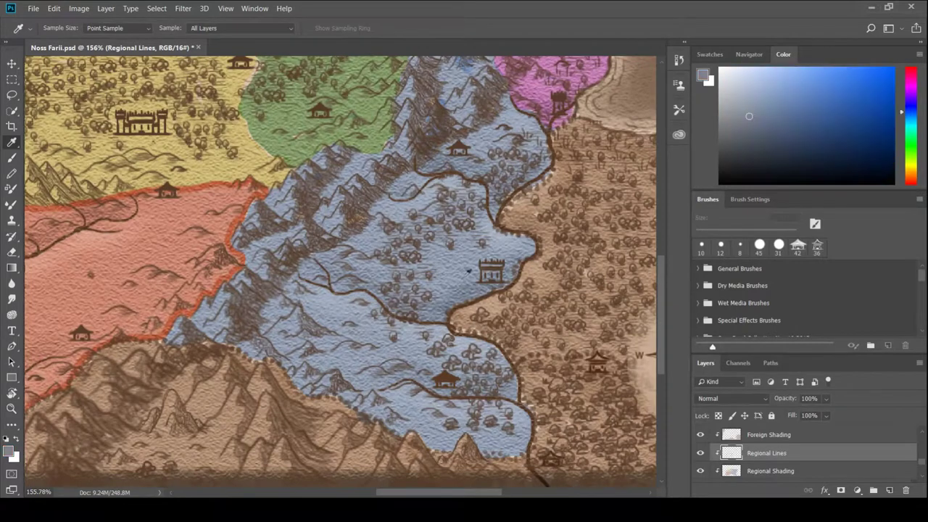
pyautogui.click(11, 157)
pyautogui.click(822, 106)
pyautogui.moveTo(186, 319)
pyautogui.mouseDown()
pyautogui.moveTo(168, 339)
pyautogui.moveTo(197, 339)
pyautogui.moveTo(258, 360)
pyautogui.moveTo(312, 398)
pyautogui.moveTo(453, 448)
pyautogui.moveTo(496, 453)
pyautogui.moveTo(533, 427)
pyautogui.moveTo(516, 384)
pyautogui.moveTo(478, 340)
pyautogui.moveTo(448, 330)
pyautogui.moveTo(457, 304)
pyautogui.moveTo(517, 269)
pyautogui.moveTo(495, 224)
pyautogui.moveTo(550, 171)
pyautogui.mouseUp()
pyautogui.scroll(3, 549, 171)
pyautogui.moveTo(551, 239)
pyautogui.mouseDown()
pyautogui.moveTo(540, 192)
pyautogui.moveTo(506, 171)
pyautogui.moveTo(487, 133)
pyautogui.mouseUp()
pyautogui.moveTo(181, 405)
pyautogui.mouseDown()
pyautogui.moveTo(248, 346)
pyautogui.moveTo(239, 299)
pyautogui.moveTo(250, 283)
pyautogui.moveTo(326, 223)
pyautogui.moveTo(352, 229)
pyautogui.moveTo(370, 218)
pyautogui.moveTo(392, 226)
pyautogui.moveTo(406, 149)
pyautogui.moveTo(434, 129)
pyautogui.moveTo(450, 132)
pyautogui.moveTo(464, 110)
pyautogui.moveTo(478, 124)
pyautogui.moveTo(453, 119)
pyautogui.moveTo(479, 123)
pyautogui.mouseUp()
# Select the upper Regional Lines layer above Layer 1 and choose a dark magenta based on the purple region's sampled colour.
pyautogui.click(923, 440)
pyautogui.click(766, 435)
pyautogui.click(748, 53)
pyautogui.click(845, 99)
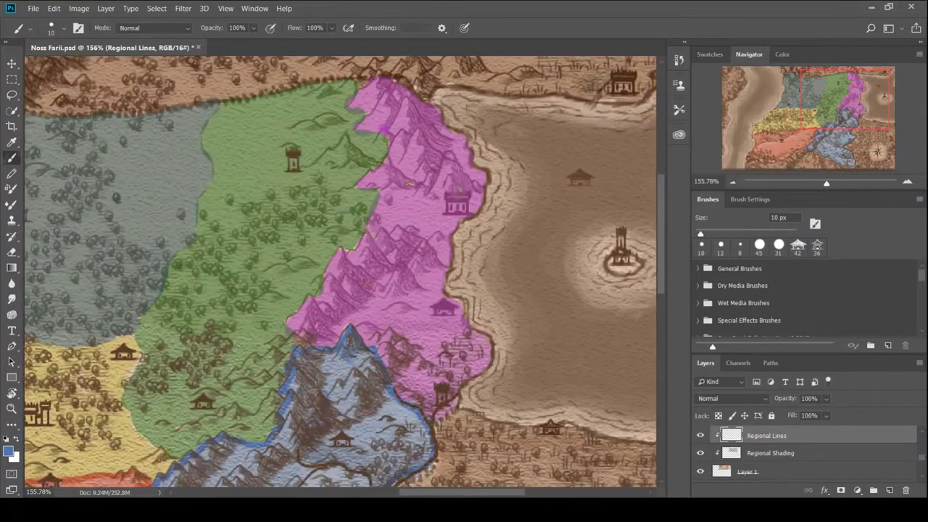
pyautogui.press('i')
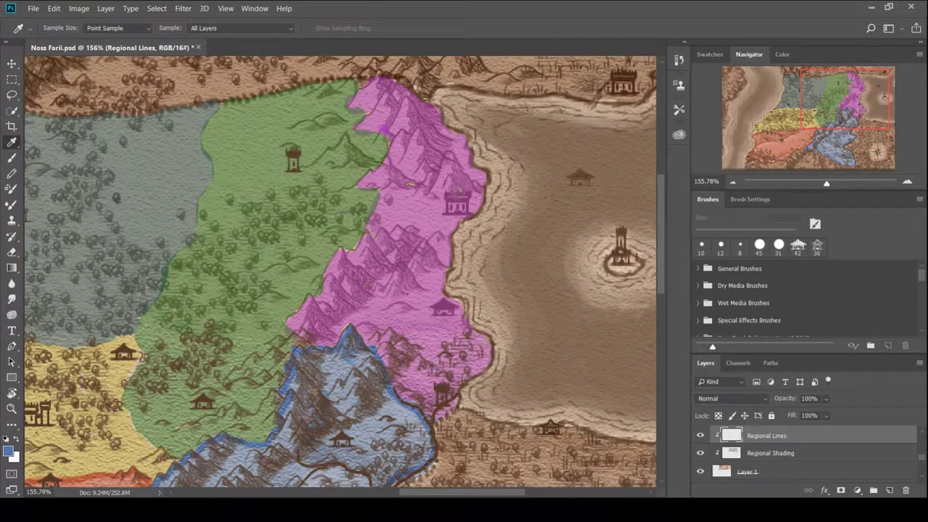
pyautogui.scroll(-1, 922, 462)
pyautogui.scroll(-2, 829, 451)
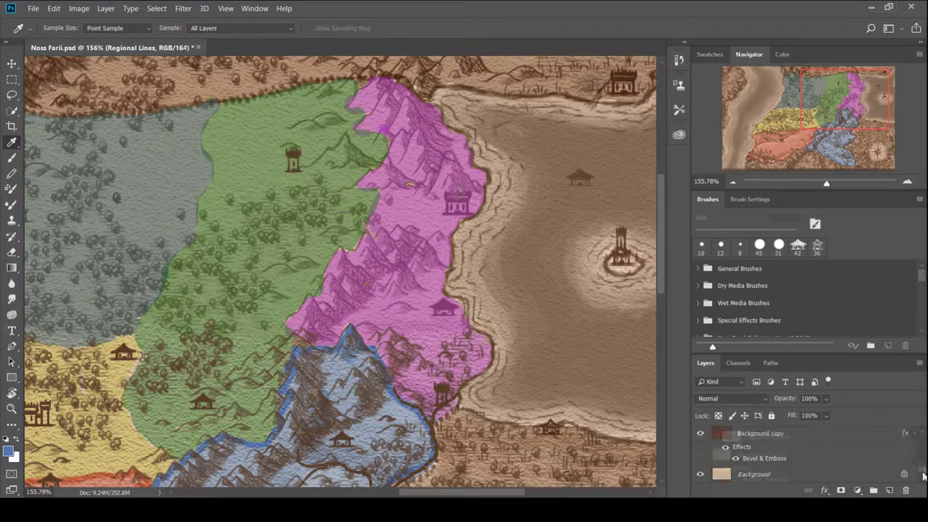
pyautogui.scroll(4, 801, 467)
pyautogui.click(923, 435)
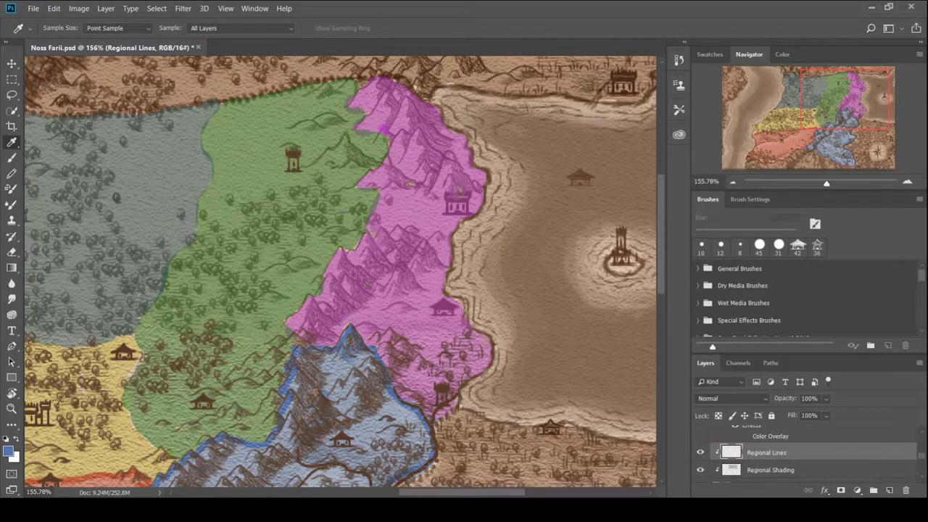
pyautogui.press('b')
pyautogui.click(782, 54)
pyautogui.keyDown('alt'); pyautogui.click(413, 210); pyautogui.keyUp('alt')
pyautogui.click(820, 106)
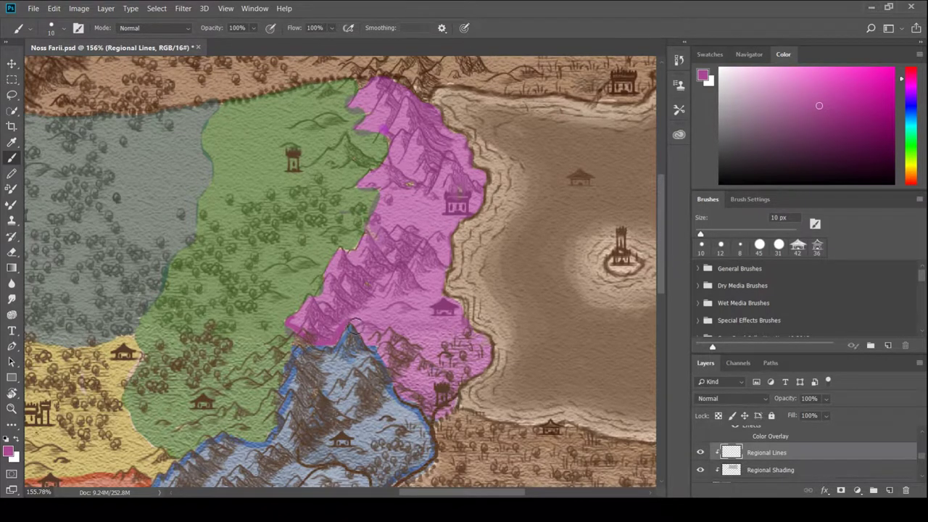
# Outline the purple region in dark magenta, finishing its southern edges on the lower Regional Lines layer.
pyautogui.moveTo(355, 323); pyautogui.dragTo(385, 351)
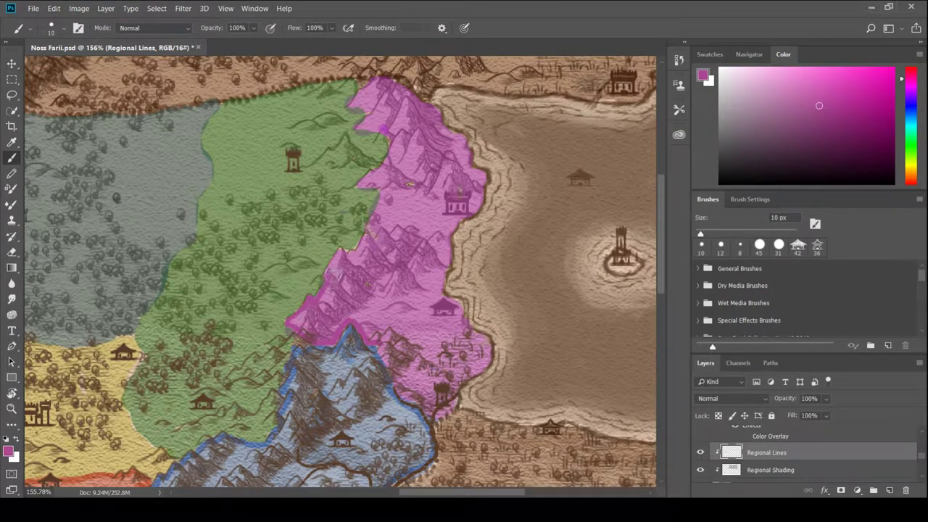
pyautogui.moveTo(330, 274)
pyautogui.mouseDown()
pyautogui.moveTo(342, 250)
pyautogui.moveTo(371, 242)
pyautogui.moveTo(387, 194)
pyautogui.moveTo(362, 191)
pyautogui.moveTo(387, 170)
pyautogui.mouseUp()
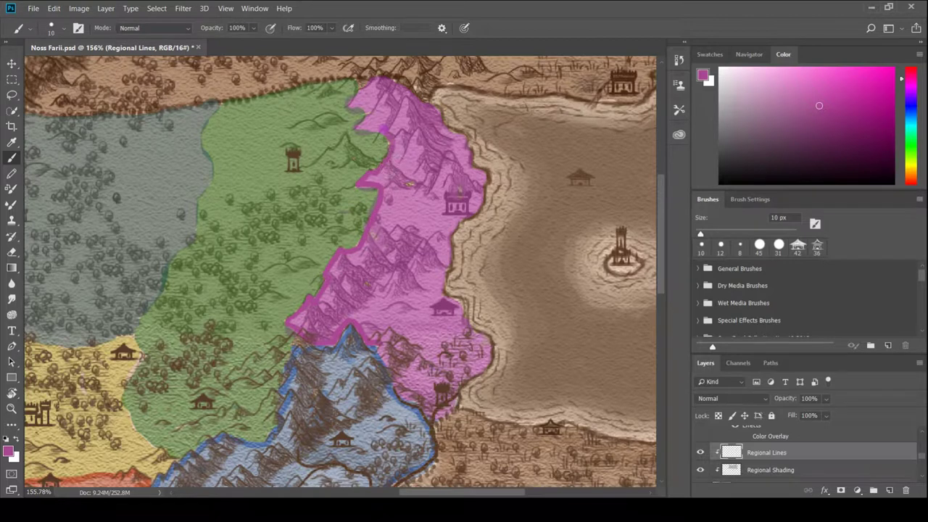
pyautogui.moveTo(375, 135)
pyautogui.mouseDown()
pyautogui.moveTo(355, 111)
pyautogui.moveTo(372, 84)
pyautogui.moveTo(372, 122)
pyautogui.moveTo(383, 81)
pyautogui.moveTo(475, 148)
pyautogui.moveTo(484, 187)
pyautogui.moveTo(453, 250)
pyautogui.moveTo(458, 307)
pyautogui.mouseUp()
pyautogui.hotkey('ctrl', 'z')
pyautogui.hotkey('ctrl', 'z')
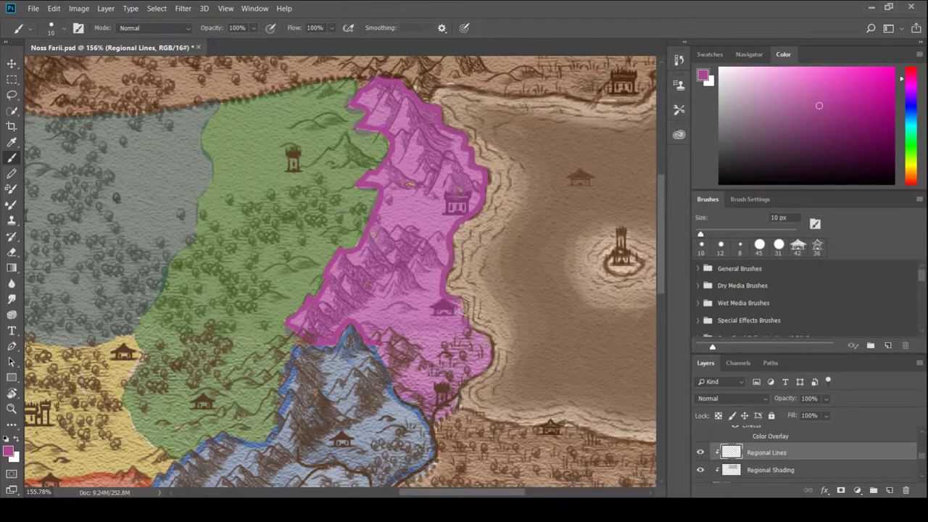
pyautogui.moveTo(772, 455); pyautogui.dragTo(774, 478)
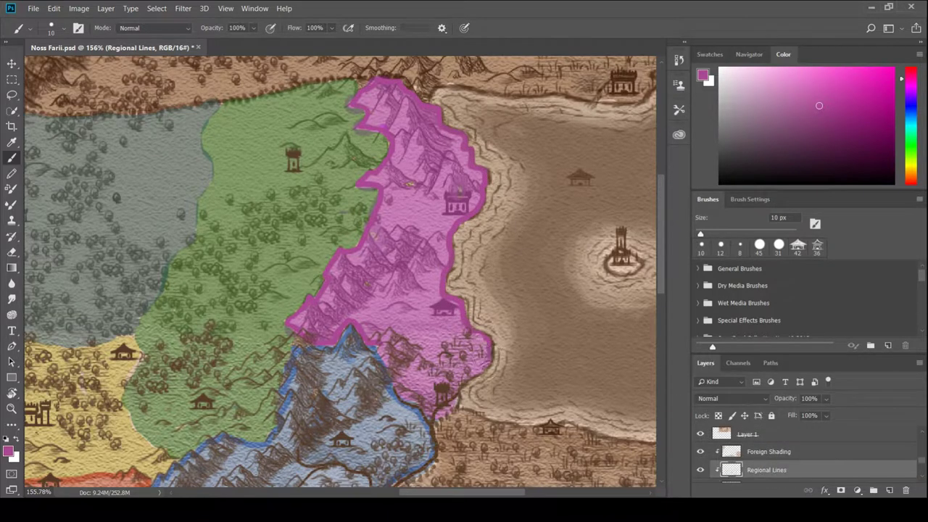
pyautogui.moveTo(446, 410)
pyautogui.mouseDown()
pyautogui.moveTo(398, 383)
pyautogui.moveTo(384, 357)
pyautogui.mouseUp()
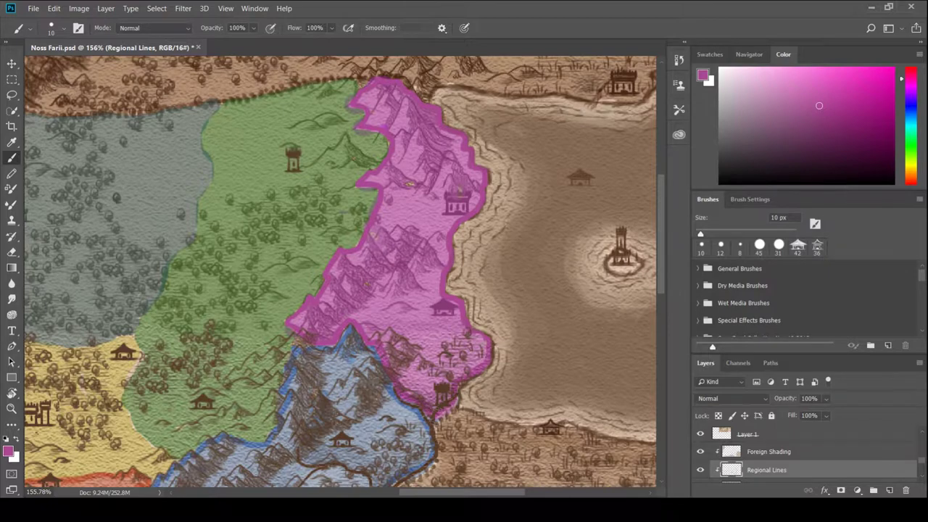
# Select the lower Regional Lines layer and choose a darker green based on the green region's sampled colour.
pyautogui.scroll(-2, 797, 451)
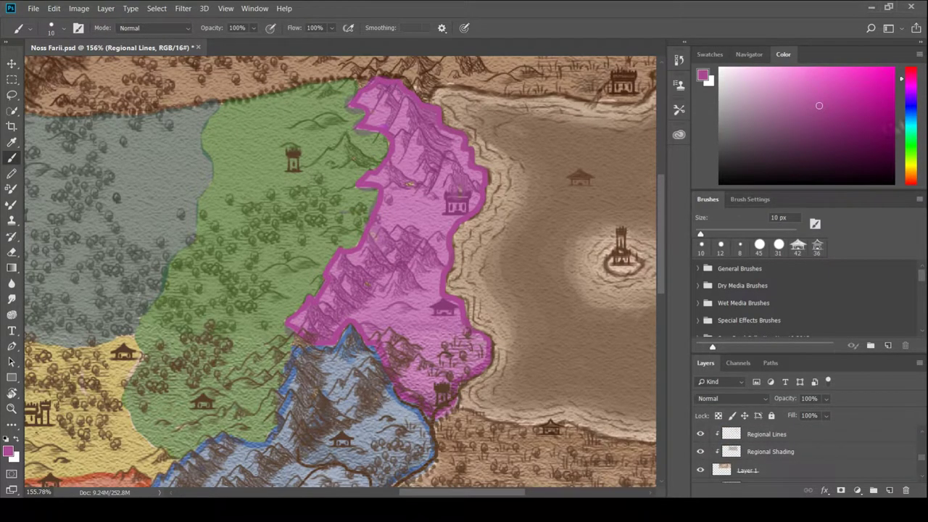
pyautogui.click(749, 54)
pyautogui.moveTo(827, 105); pyautogui.dragTo(816, 125)
pyautogui.scroll(3, 660, 277)
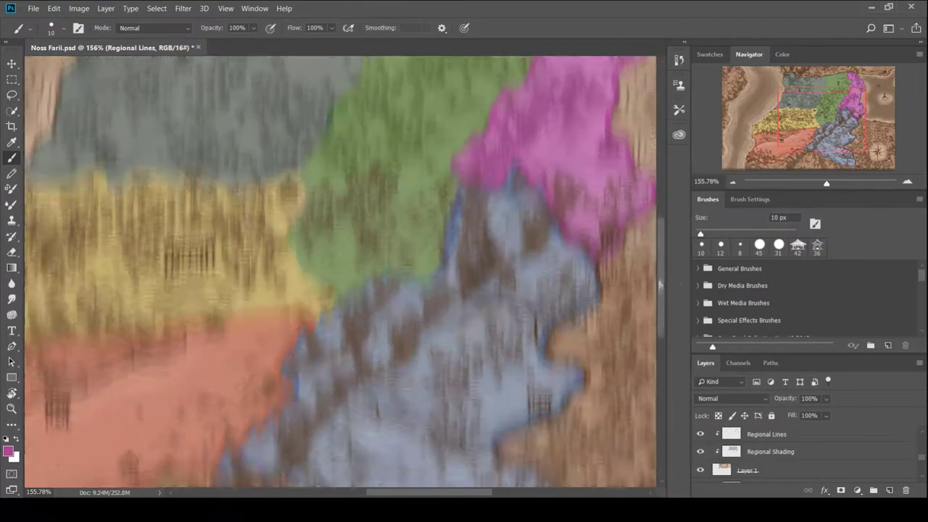
pyautogui.scroll(-2, 657, 267)
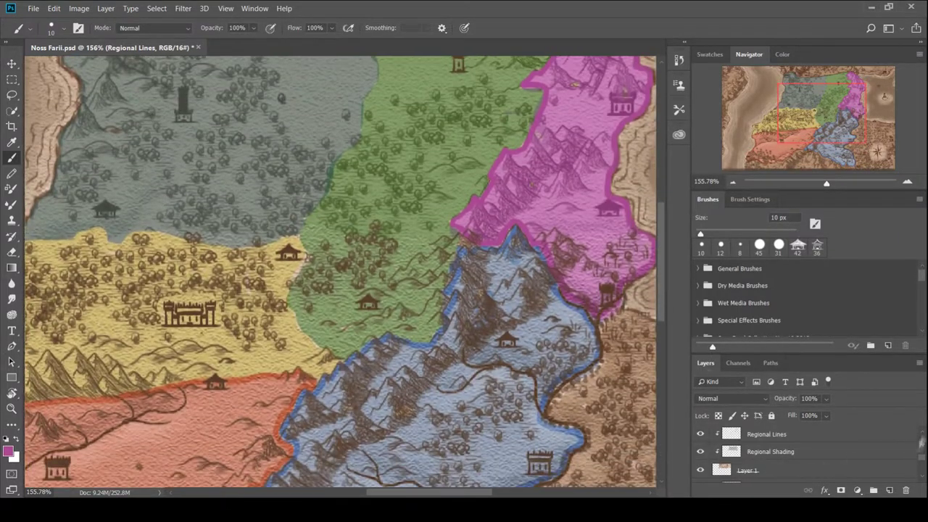
pyautogui.click(922, 433)
pyautogui.press('i')
pyautogui.click(403, 257)
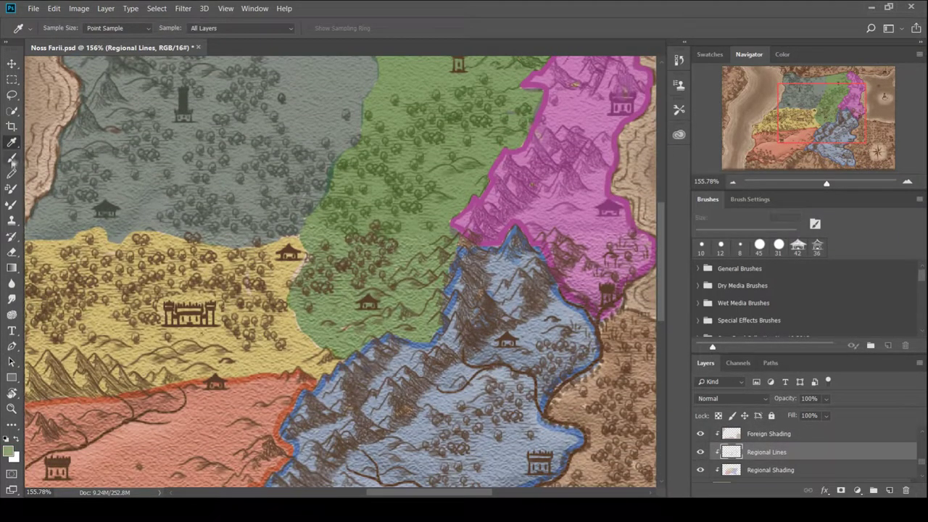
pyautogui.click(12, 158)
pyautogui.click(782, 53)
pyautogui.click(799, 126)
# Darken the green further and outline the southern part of the green region along the yellow and blue borders.
pyautogui.moveTo(293, 285); pyautogui.dragTo(291, 298)
pyautogui.hotkey('ctrl', 'z')
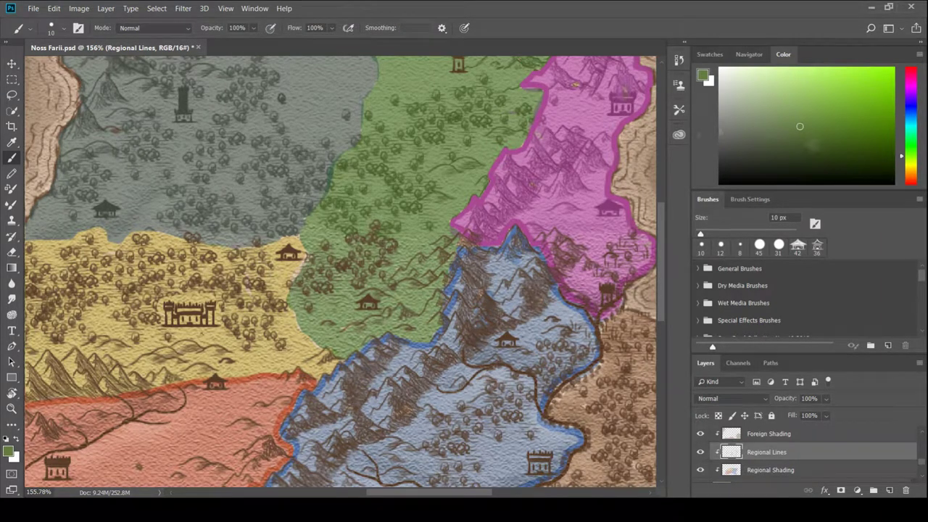
pyautogui.click(811, 141)
pyautogui.moveTo(305, 238)
pyautogui.mouseDown()
pyautogui.moveTo(290, 298)
pyautogui.moveTo(299, 326)
pyautogui.moveTo(337, 353)
pyautogui.moveTo(416, 324)
pyautogui.mouseUp()
pyautogui.hotkey('ctrl', 'z')
pyautogui.moveTo(308, 216)
pyautogui.mouseDown()
pyautogui.moveTo(296, 323)
pyautogui.moveTo(339, 358)
pyautogui.mouseUp()
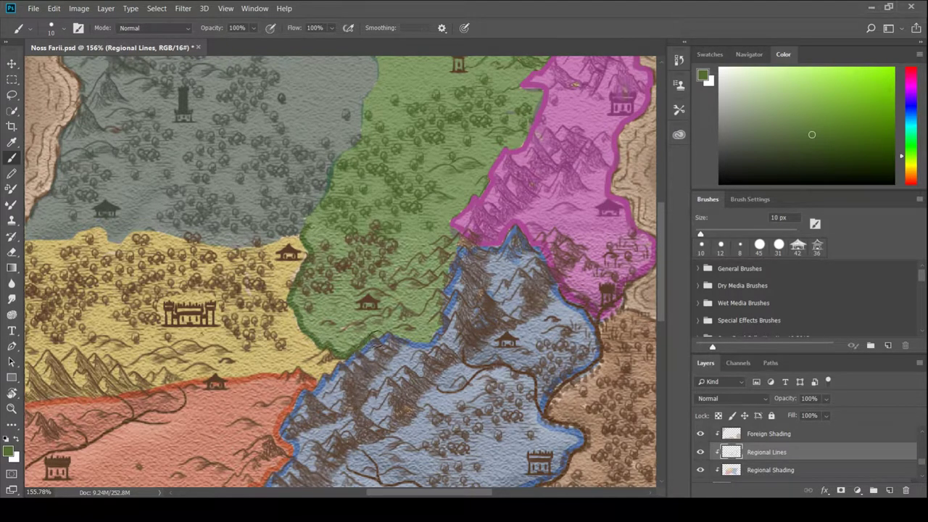
pyautogui.moveTo(403, 339)
pyautogui.mouseDown()
pyautogui.moveTo(432, 340)
pyautogui.moveTo(444, 325)
pyautogui.moveTo(461, 240)
pyautogui.mouseUp()
# Select the upper Regional Lines layer and outline the rest of the green region along the teal, northern and purple borders.
pyautogui.scroll(3, 769, 449)
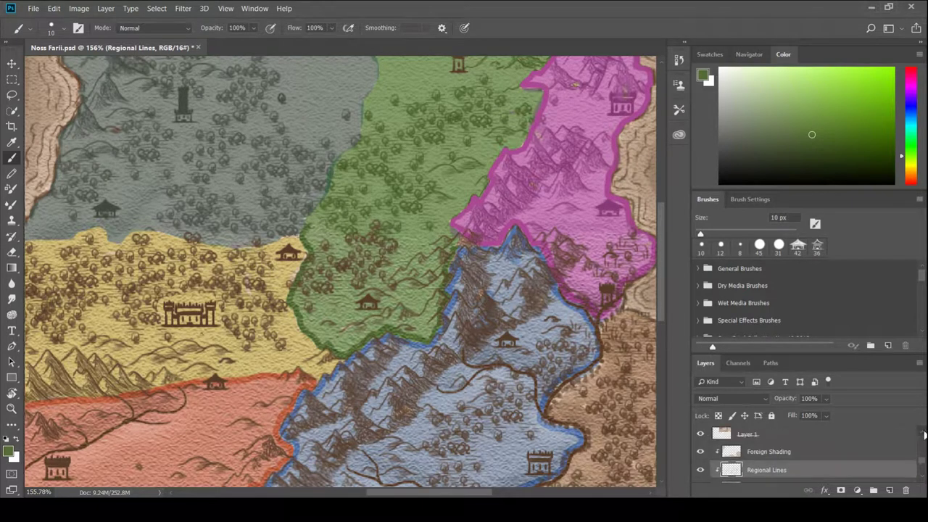
pyautogui.click(770, 452)
pyautogui.click(767, 435)
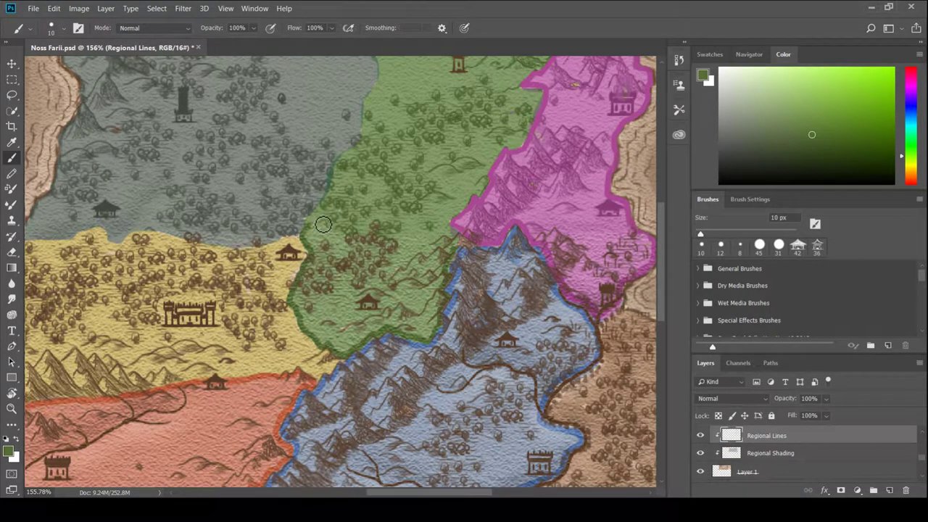
pyautogui.moveTo(313, 231)
pyautogui.mouseDown()
pyautogui.moveTo(343, 195)
pyautogui.moveTo(362, 123)
pyautogui.moveTo(377, 116)
pyautogui.moveTo(375, 90)
pyautogui.mouseUp()
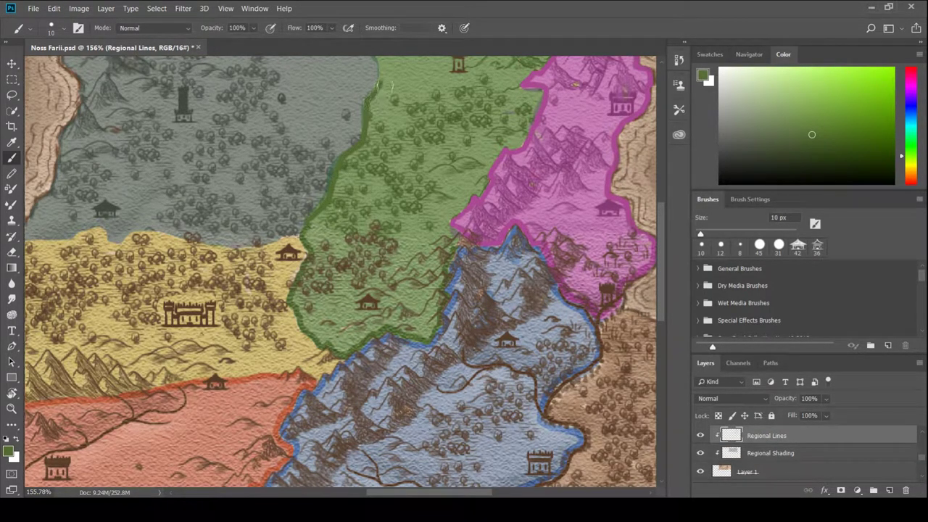
pyautogui.moveTo(375, 90); pyautogui.dragTo(379, 79)
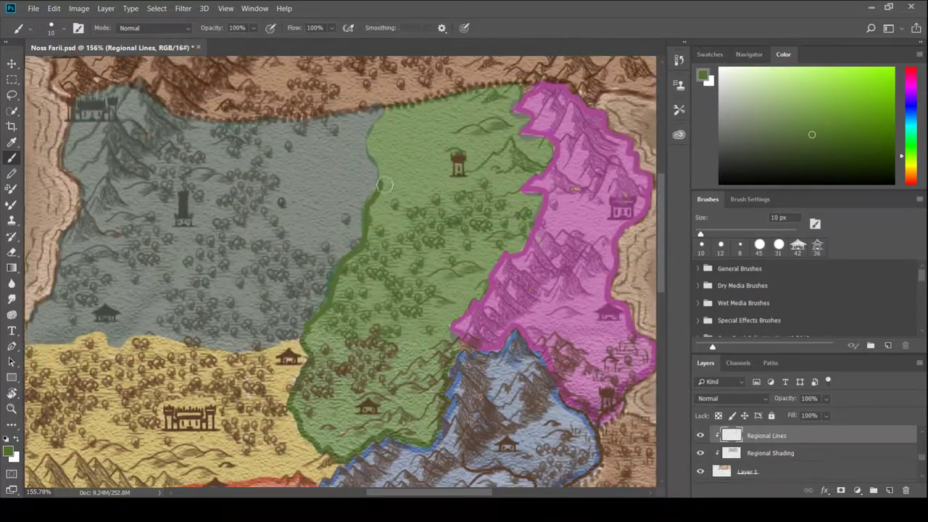
pyautogui.moveTo(383, 187)
pyautogui.mouseDown()
pyautogui.moveTo(384, 118)
pyautogui.moveTo(427, 101)
pyautogui.moveTo(479, 96)
pyautogui.moveTo(513, 115)
pyautogui.moveTo(548, 159)
pyautogui.moveTo(523, 194)
pyautogui.moveTo(547, 202)
pyautogui.moveTo(535, 235)
pyautogui.moveTo(499, 267)
pyautogui.moveTo(463, 322)
pyautogui.moveTo(466, 351)
pyautogui.mouseUp()
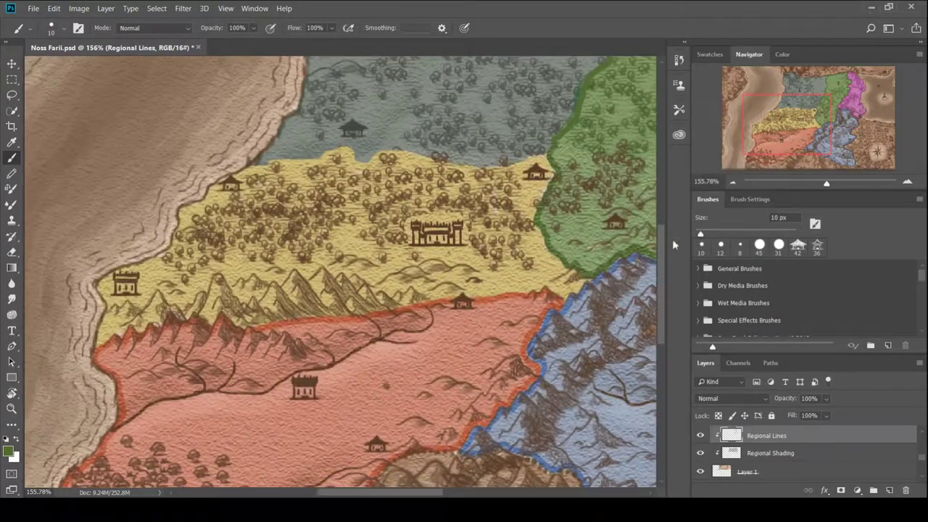
# Choose a darker yellow based on the yellow region's colour and outline the whole region on the Regional Lines layer.
pyautogui.keyDown('alt'); pyautogui.click(551, 217); pyautogui.keyUp('alt')
pyautogui.click(782, 55)
pyautogui.scroll(1, 797, 453)
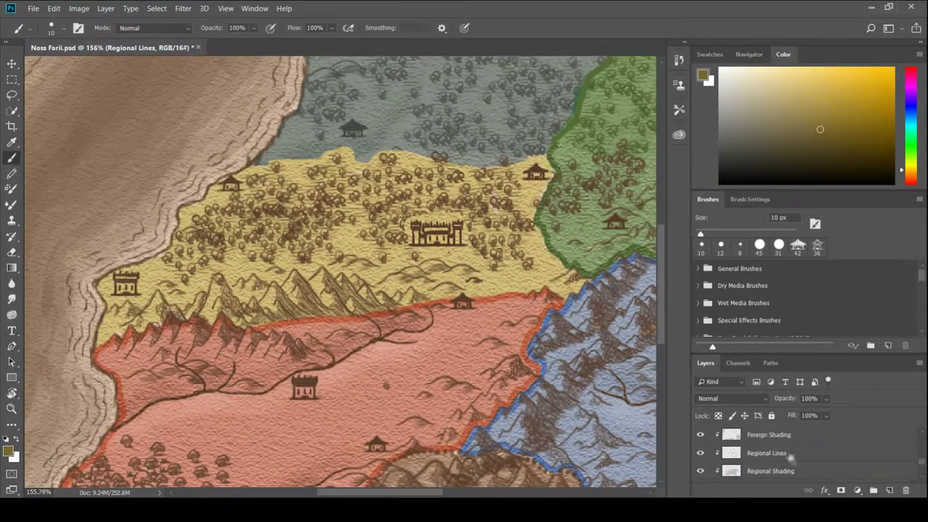
pyautogui.moveTo(264, 165)
pyautogui.mouseDown()
pyautogui.moveTo(195, 210)
pyautogui.moveTo(173, 258)
pyautogui.moveTo(100, 291)
pyautogui.moveTo(116, 347)
pyautogui.moveTo(192, 319)
pyautogui.moveTo(261, 328)
pyautogui.moveTo(558, 289)
pyautogui.moveTo(580, 279)
pyautogui.moveTo(552, 243)
pyautogui.mouseUp()
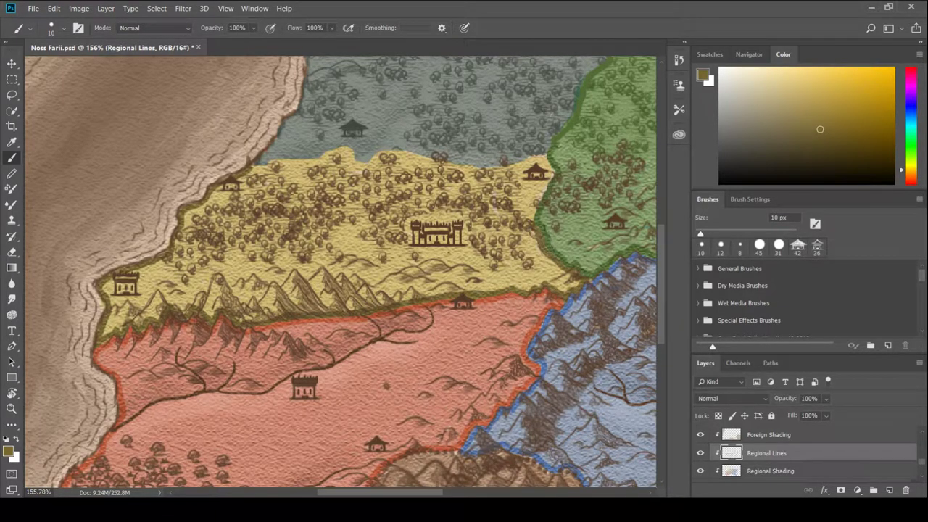
pyautogui.moveTo(549, 192)
pyautogui.mouseDown()
pyautogui.moveTo(554, 171)
pyautogui.moveTo(446, 166)
pyautogui.moveTo(431, 154)
pyautogui.moveTo(277, 162)
pyautogui.mouseUp()
# Sample the teal region's colour on the map and pick a darker teal for its outline.
pyautogui.click(11, 142)
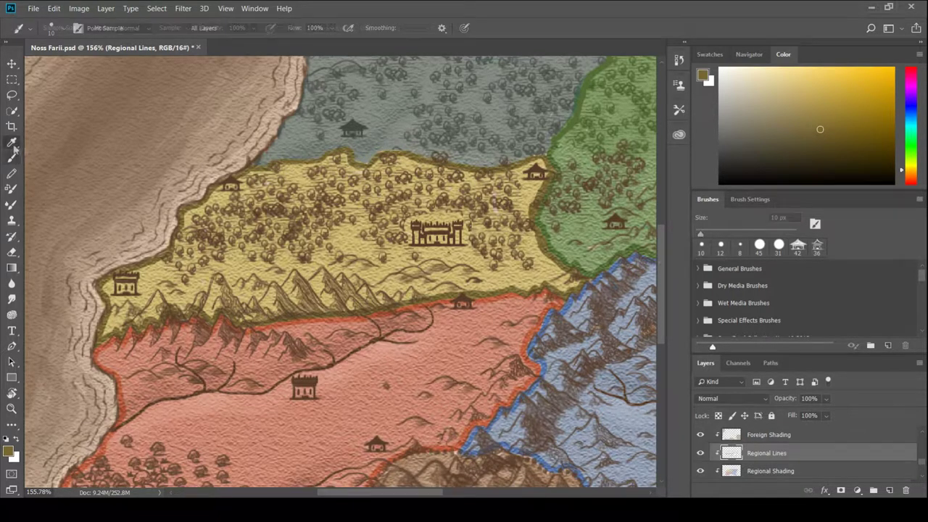
pyautogui.click(378, 110)
pyautogui.click(377, 110)
pyautogui.click(378, 109)
pyautogui.moveTo(662, 256); pyautogui.dragTo(662, 194)
pyautogui.press('b')
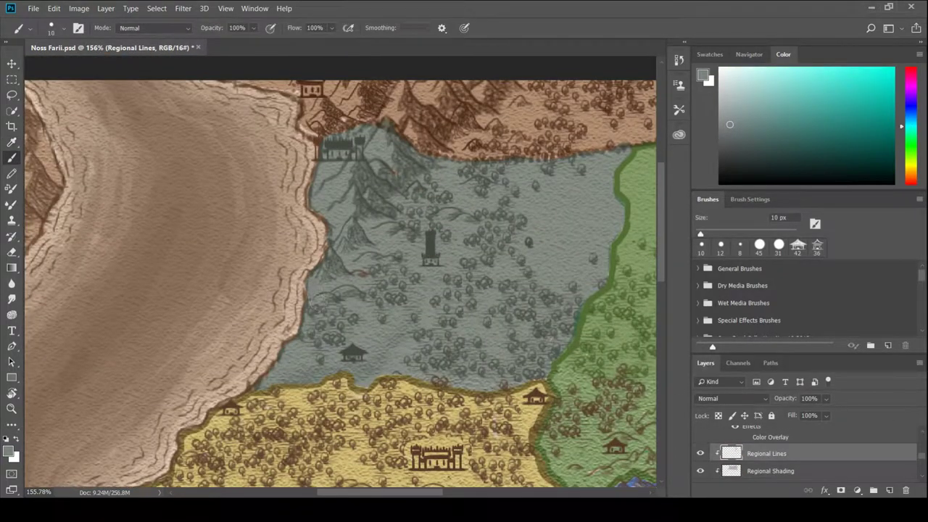
pyautogui.click(771, 140)
# Outline the teal region in dark teal, finishing its southern edge along the yellow border on the lower Regional Lines layer.
pyautogui.moveTo(306, 318)
pyautogui.mouseDown()
pyautogui.moveTo(330, 261)
pyautogui.moveTo(319, 208)
pyautogui.mouseUp()
pyautogui.hotkey('ctrl', 'z')
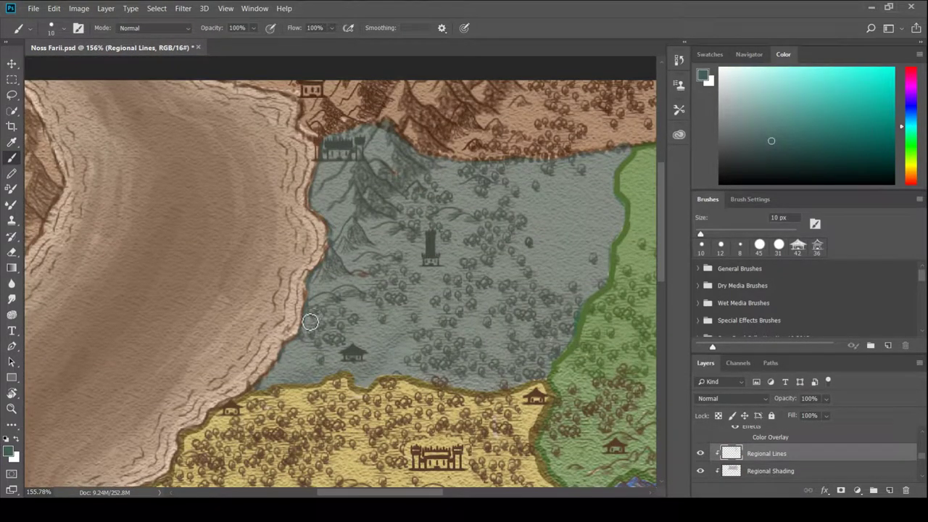
pyautogui.moveTo(309, 340); pyautogui.dragTo(312, 287)
pyautogui.moveTo(306, 333)
pyautogui.mouseDown()
pyautogui.moveTo(328, 165)
pyautogui.moveTo(384, 138)
pyautogui.moveTo(446, 162)
pyautogui.moveTo(625, 156)
pyautogui.moveTo(613, 239)
pyautogui.mouseUp()
pyautogui.moveTo(627, 206)
pyautogui.mouseDown()
pyautogui.moveTo(615, 257)
pyautogui.moveTo(551, 381)
pyautogui.mouseUp()
pyautogui.moveTo(304, 340)
pyautogui.mouseDown()
pyautogui.moveTo(269, 382)
pyautogui.moveTo(408, 381)
pyautogui.mouseUp()
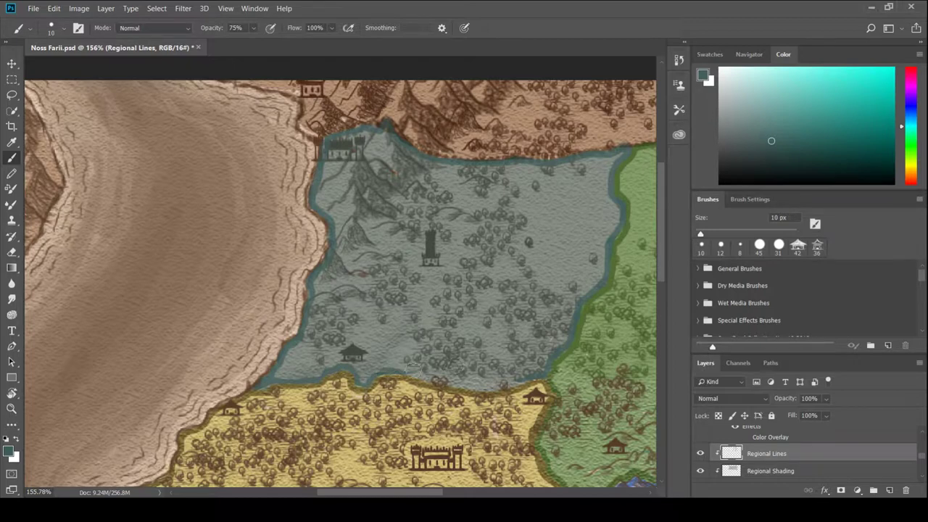
pyautogui.scroll(-3, 805, 453)
pyautogui.click(804, 453)
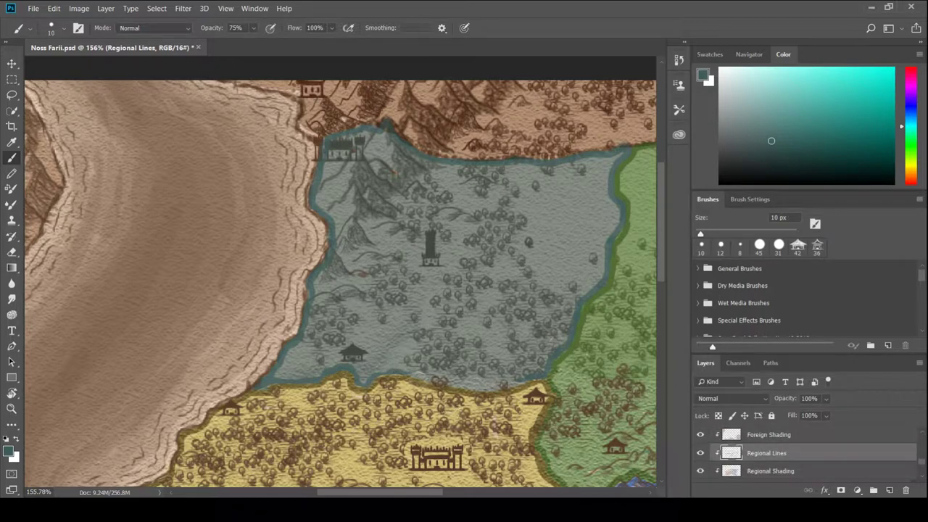
pyautogui.moveTo(413, 380)
pyautogui.mouseDown()
pyautogui.moveTo(485, 396)
pyautogui.moveTo(540, 391)
pyautogui.mouseUp()
# Select the Regional Shading layer, sample the yellow region's colour and fit the whole map in view.
pyautogui.click(779, 470)
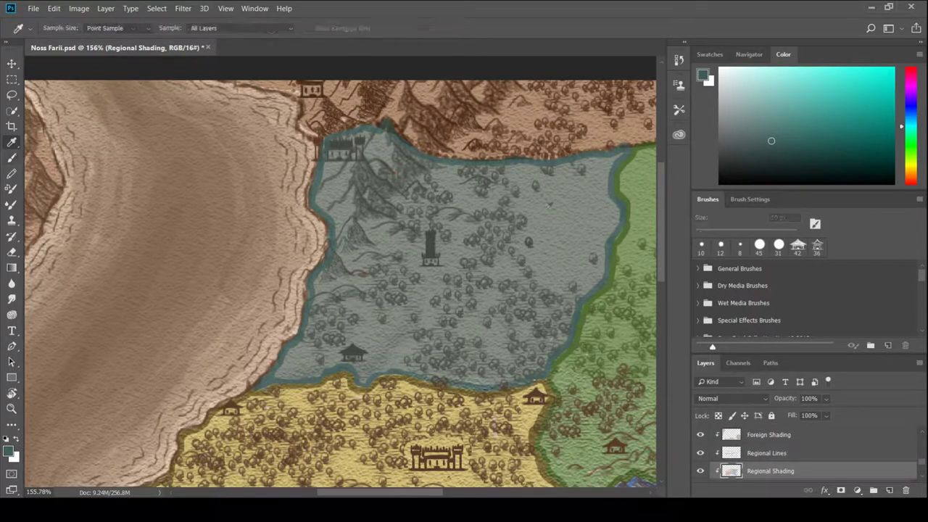
pyautogui.click(748, 54)
pyautogui.moveTo(785, 104); pyautogui.dragTo(795, 139)
pyautogui.keyDown('alt'); pyautogui.click(376, 206); pyautogui.keyUp('alt')
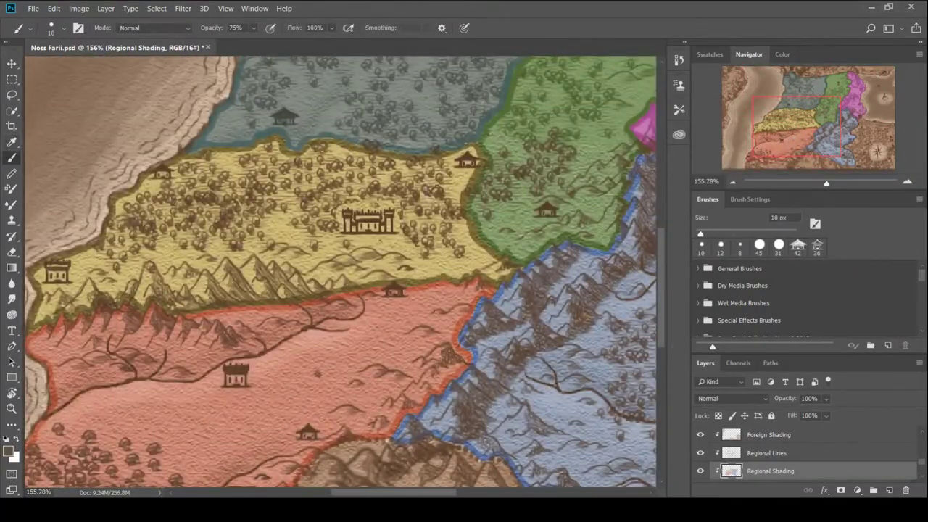
pyautogui.keyDown('alt'); pyautogui.click(293, 163); pyautogui.keyUp('alt')
pyautogui.moveTo(796, 126)
pyautogui.mouseDown()
pyautogui.moveTo(831, 98)
pyautogui.moveTo(800, 110)
pyautogui.mouseUp()
pyautogui.moveTo(826, 183); pyautogui.dragTo(816, 183)
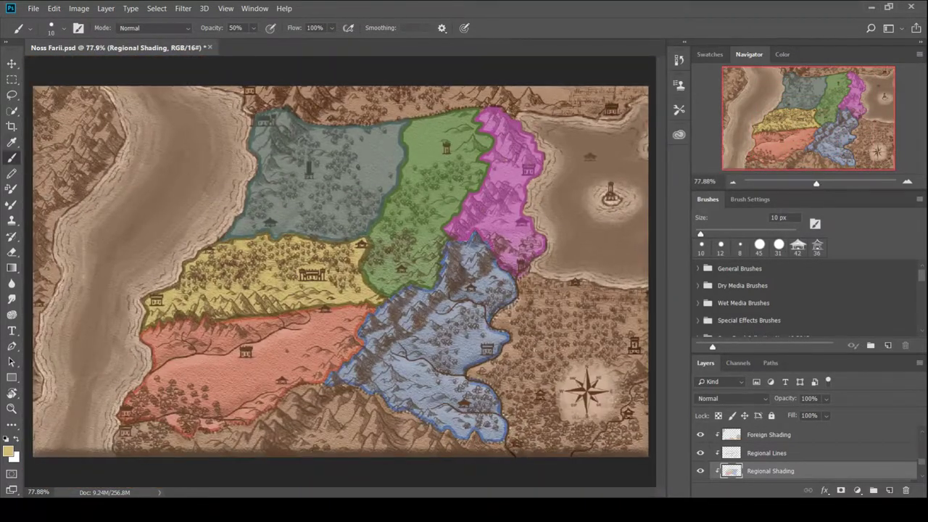
# Create a new layer group beneath the Compass1 layer and name it Regional Text Group.
pyautogui.moveTo(921, 461); pyautogui.dragTo(923, 442)
pyautogui.hotkey('ctrl', 'g')
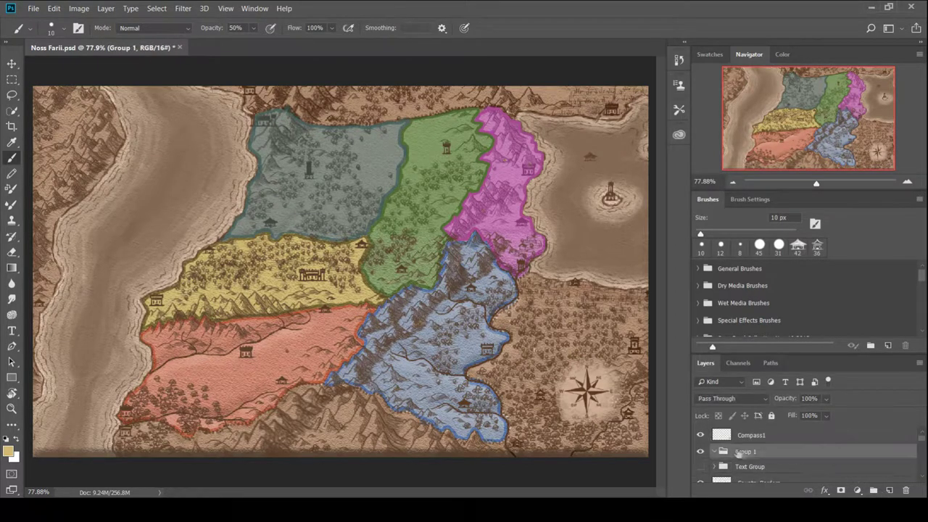
pyautogui.doubleClick(747, 451)
pyautogui.write('Regional Text')
pyautogui.press('Return')
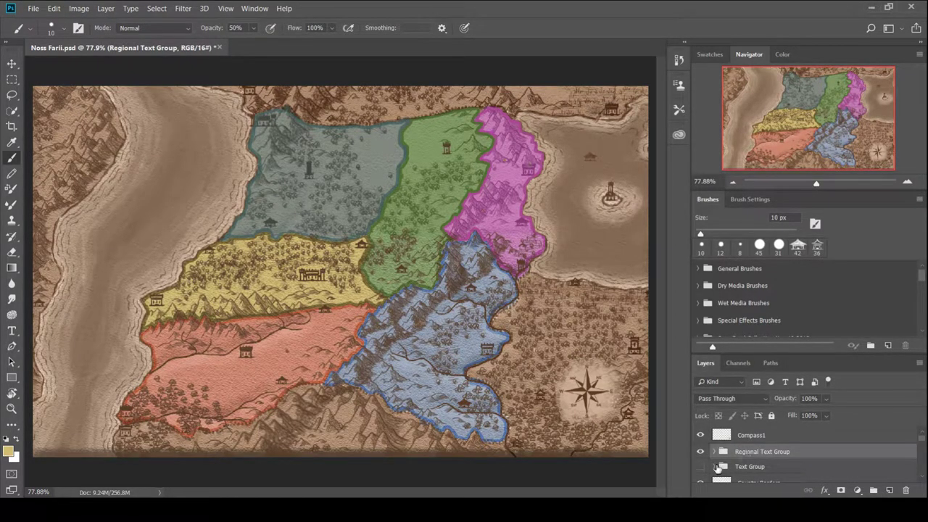
# Start a text label in the red region and set its text colour to dark red.
pyautogui.click(12, 330)
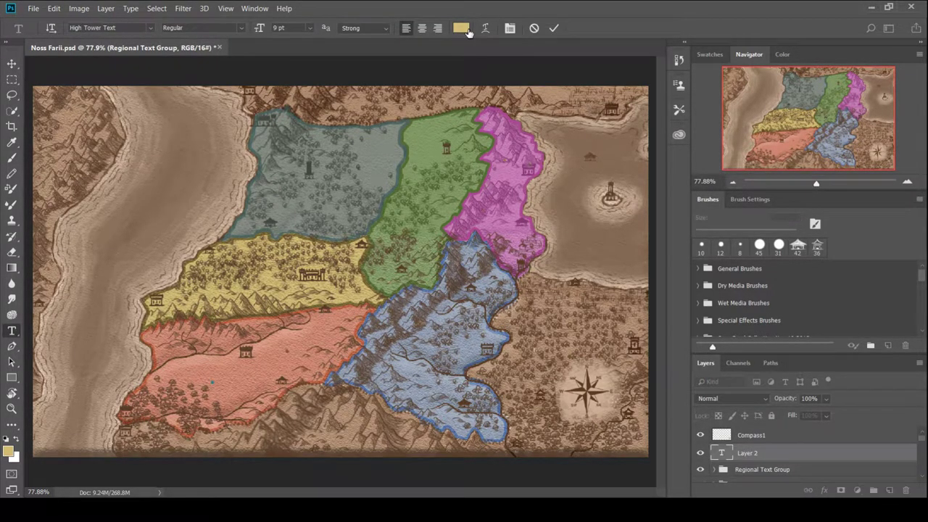
pyautogui.write('S')
pyautogui.click(43, 186)
pyautogui.click(439, 89)
pyautogui.click(191, 385)
# Enter "South Noss Territory" as a centred two-line label and position it in the middle of the red region.
pyautogui.write('S')
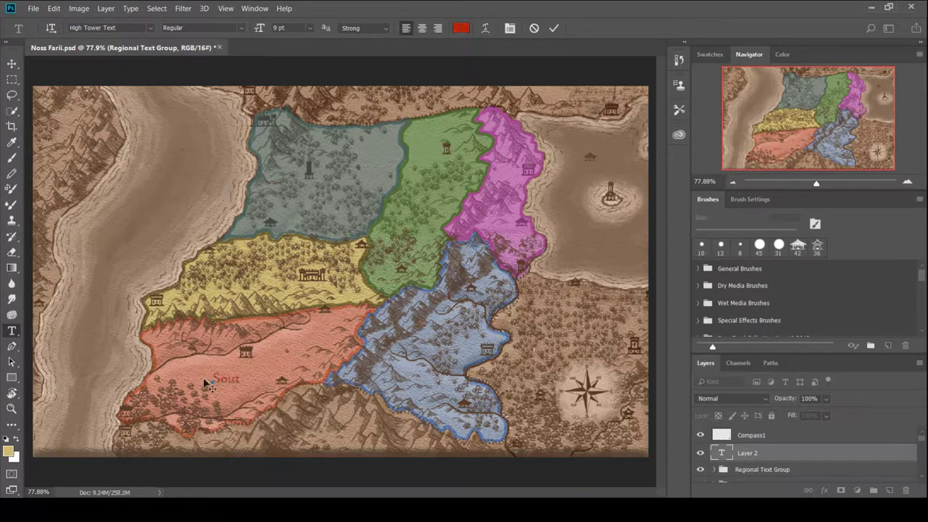
pyautogui.press('BackSpace')
pyautogui.press('BackSpace')
pyautogui.press('BackSpace')
pyautogui.press('BackSpace')
pyautogui.press('BackSpace')
pyautogui.write('South Noss')
pyautogui.moveTo(230, 368); pyautogui.dragTo(212, 357)
pyautogui.press('Return')
pyautogui.write('F')
pyautogui.click(422, 29)
pyautogui.write('Territory')
pyautogui.moveTo(210, 356); pyautogui.dragTo(255, 356)
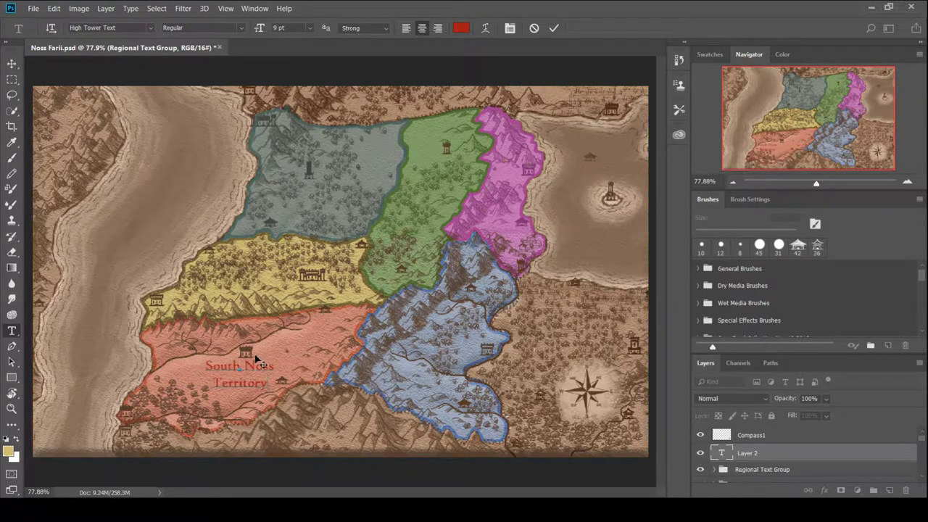
# Check the existing place names in the Text Group and reword the red region's label as "South Spett Territory".
pyautogui.scroll(-1, 838, 464)
pyautogui.click(700, 468)
pyautogui.click(700, 468)
pyautogui.click(273, 366)
pyautogui.press('BackSpace')
pyautogui.press('BackSpace')
pyautogui.press('BackSpace')
pyautogui.press('BackSpace')
pyautogui.write('Spett')
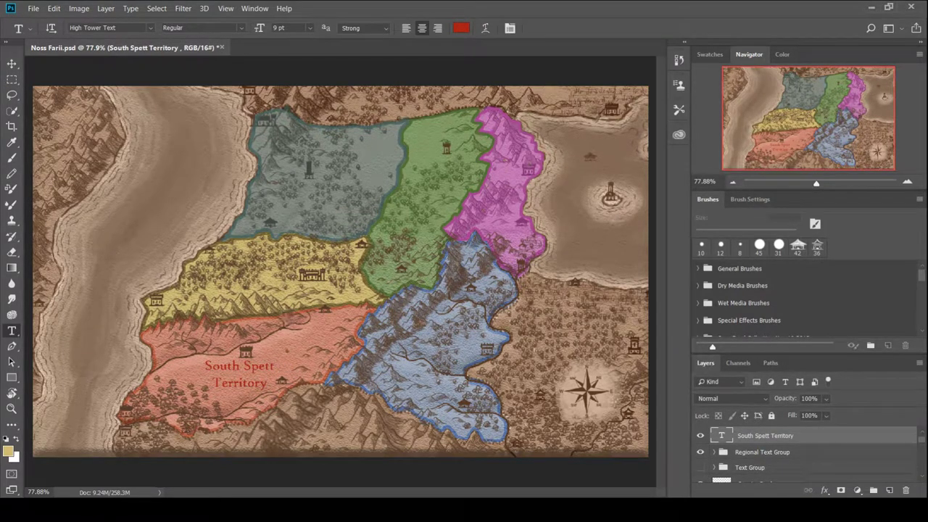
# Add a blue two-line "Crann Territory" label in the southern blue region, checking the Text Group's place names for reference.
pyautogui.click(403, 383)
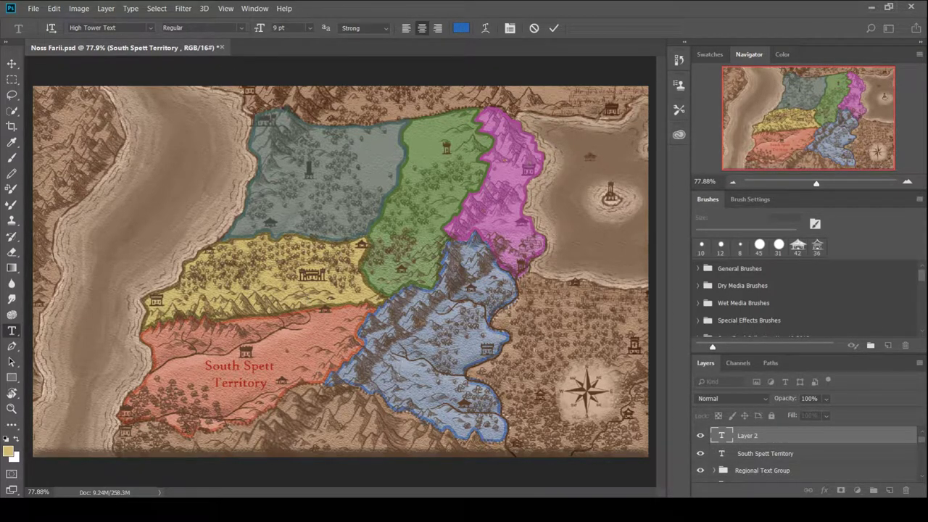
pyautogui.click(921, 475)
pyautogui.click(702, 468)
pyautogui.click(922, 476)
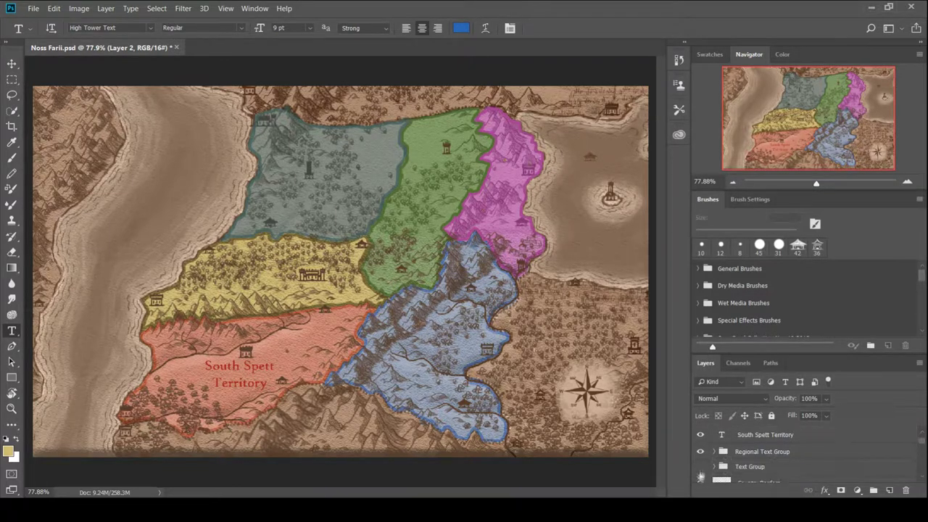
pyautogui.click(701, 467)
pyautogui.click(701, 468)
pyautogui.click(385, 364)
pyautogui.write('Crann')
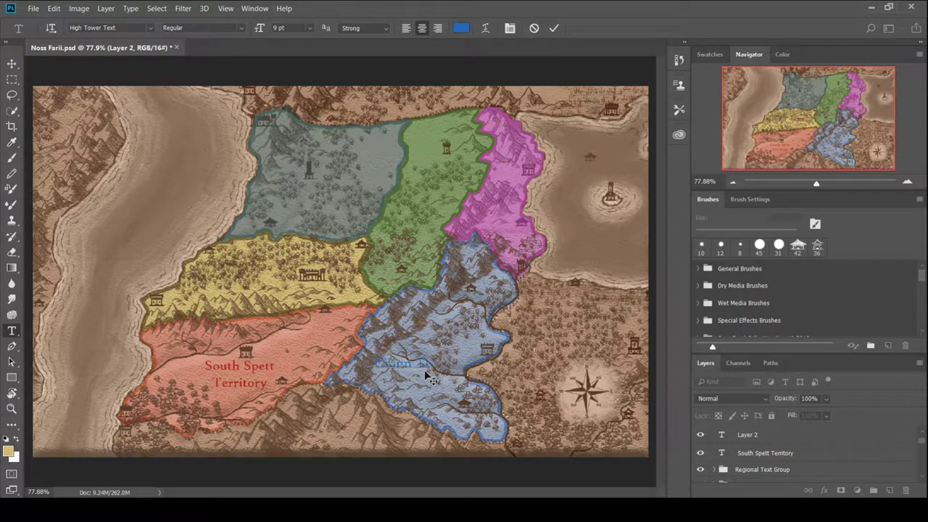
pyautogui.press('Return')
pyautogui.write('Territory')
# Start a dark yellow label reading "Gold" in the yellow region, briefly showing the Text Group to check place names.
pyautogui.moveTo(921, 442); pyautogui.dragTo(921, 436)
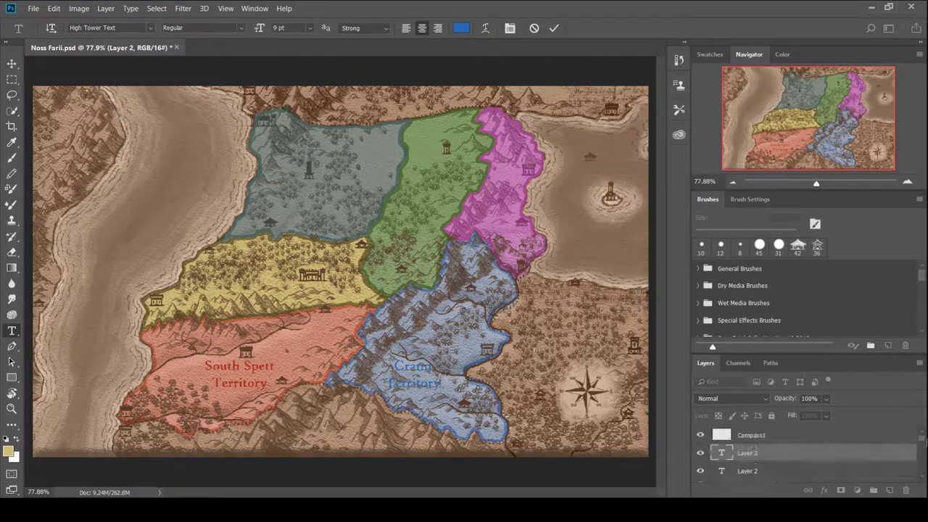
pyautogui.click(459, 30)
pyautogui.click(231, 270)
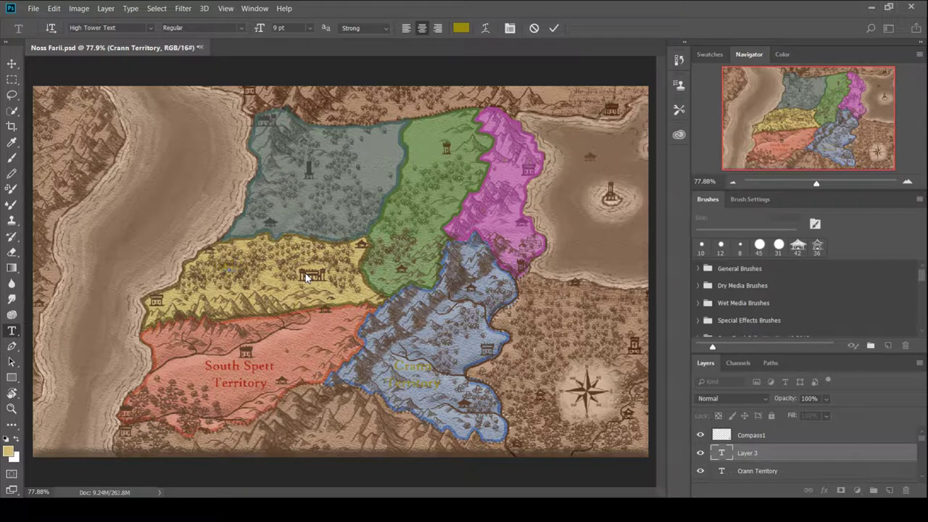
pyautogui.click(922, 478)
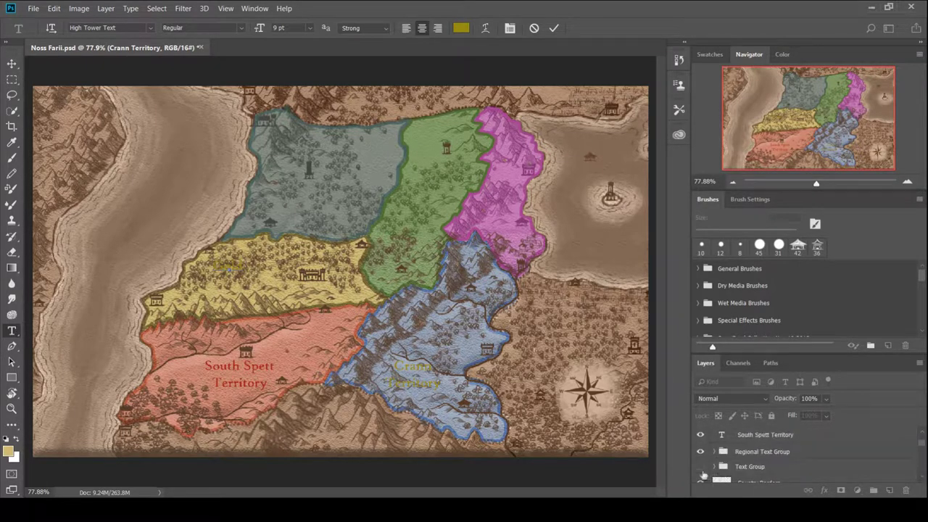
pyautogui.click(701, 467)
pyautogui.click(922, 477)
pyautogui.click(701, 466)
pyautogui.click(700, 466)
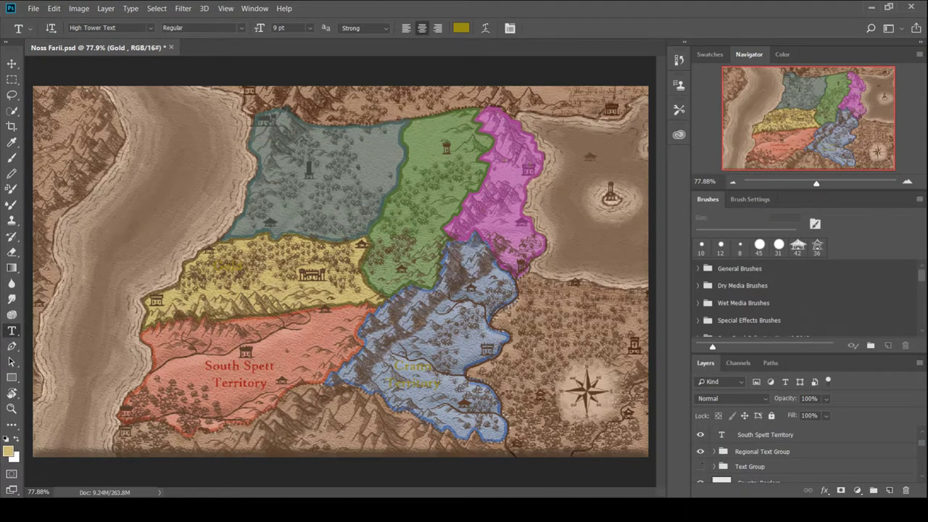
pyautogui.scroll(1, 707, 464)
pyautogui.scroll(-4, 718, 458)
pyautogui.click(279, 272)
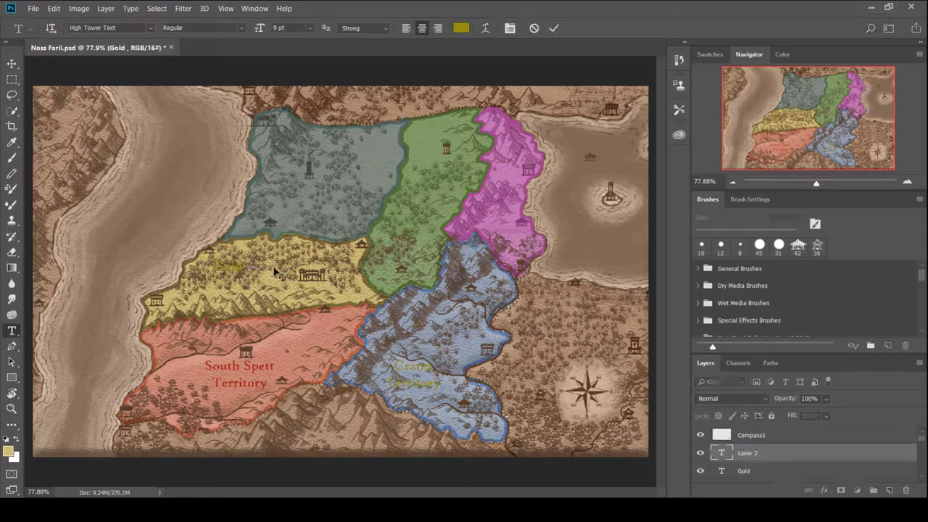
pyautogui.click(788, 455)
pyautogui.press('Delete')
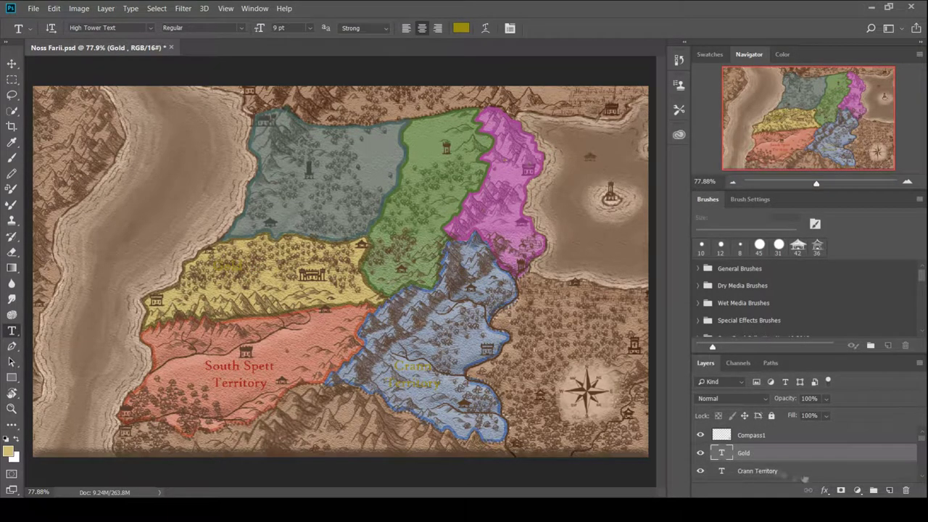
# Complete the yellow region's label as "Gold Capp Territory" on two lines and move it into place left of the castle.
pyautogui.click(265, 270)
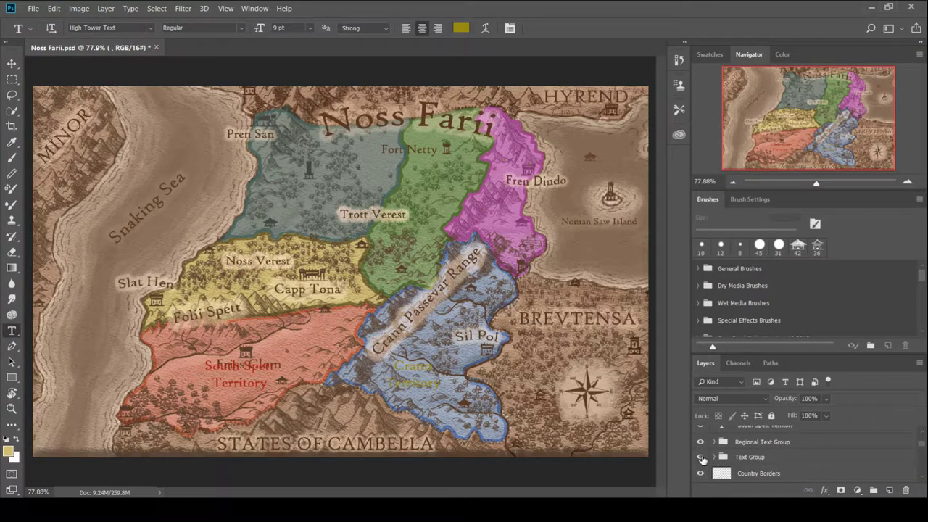
pyautogui.write('Territory')
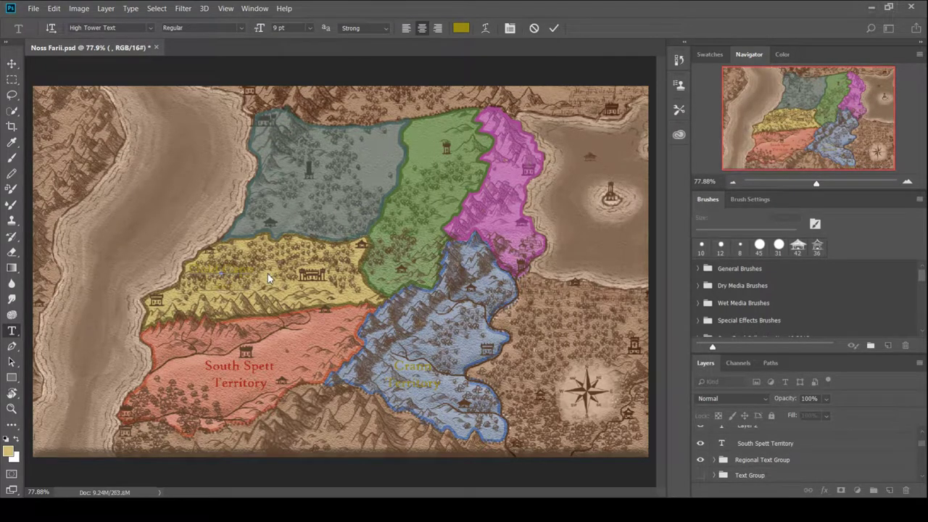
pyautogui.moveTo(267, 273); pyautogui.dragTo(289, 269)
# Select the Crann Territory text layer and set its text colour to blue.
pyautogui.moveTo(919, 442); pyautogui.dragTo(919, 437)
pyautogui.click(746, 459)
pyautogui.click(746, 471)
pyautogui.click(462, 32)
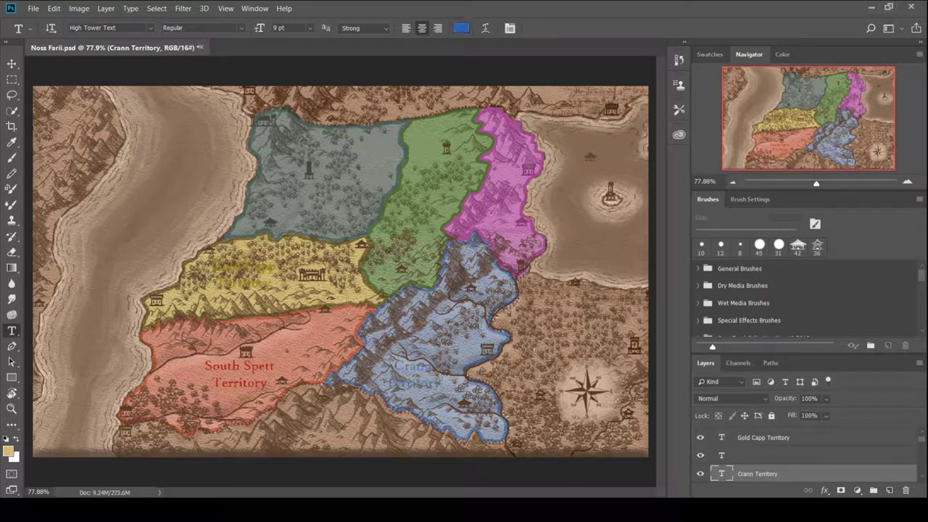
# Delete the blank text layer below Gold Capp Territory and the empty Layer 2 text layer.
pyautogui.click(797, 455)
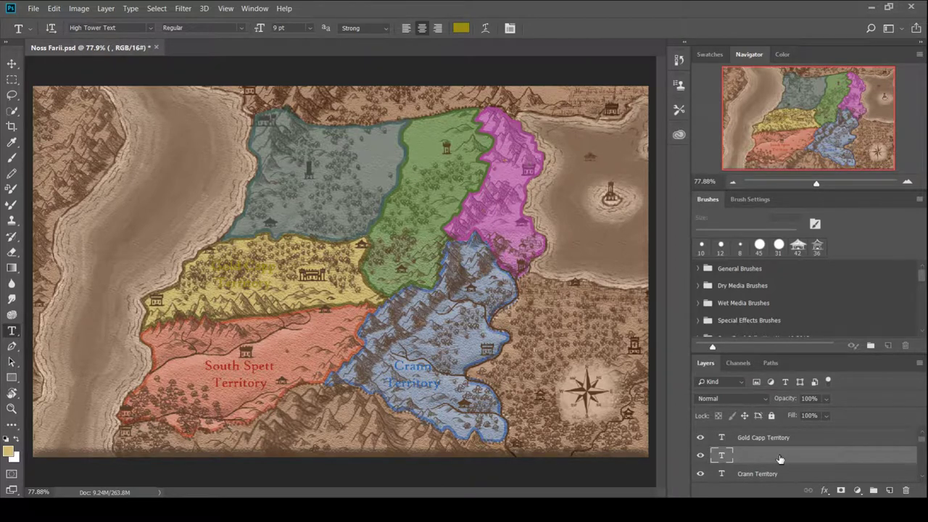
pyautogui.press('Delete')
pyautogui.click(753, 474)
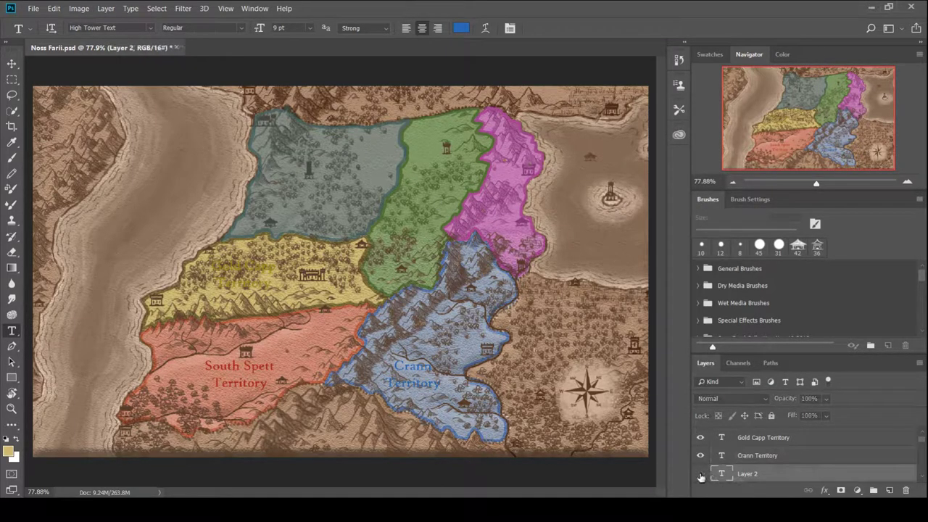
pyautogui.scroll(-1, 826, 464)
pyautogui.press('Delete')
# Add a centred two-line "North Verest Territory" label in a teal colour to the teal region.
pyautogui.click(298, 183)
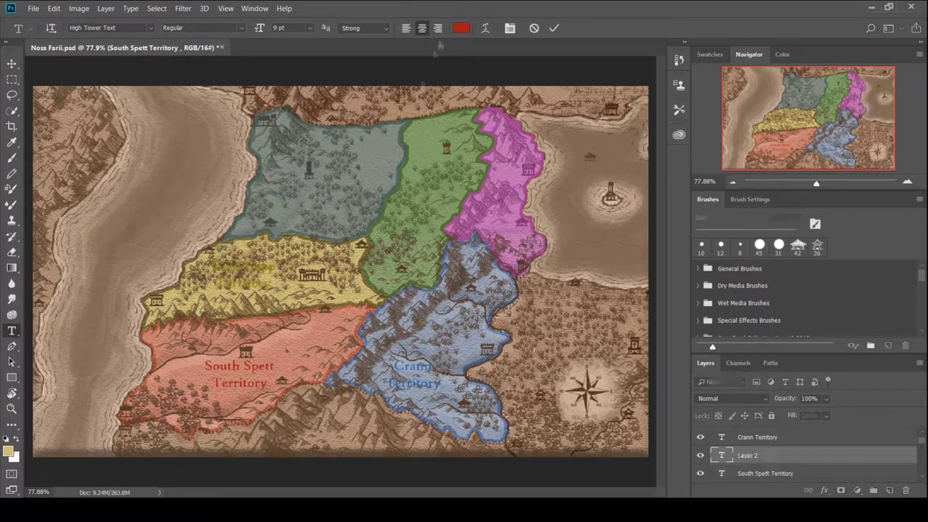
pyautogui.click(459, 29)
pyautogui.click(915, 437)
pyautogui.scroll(1, 919, 436)
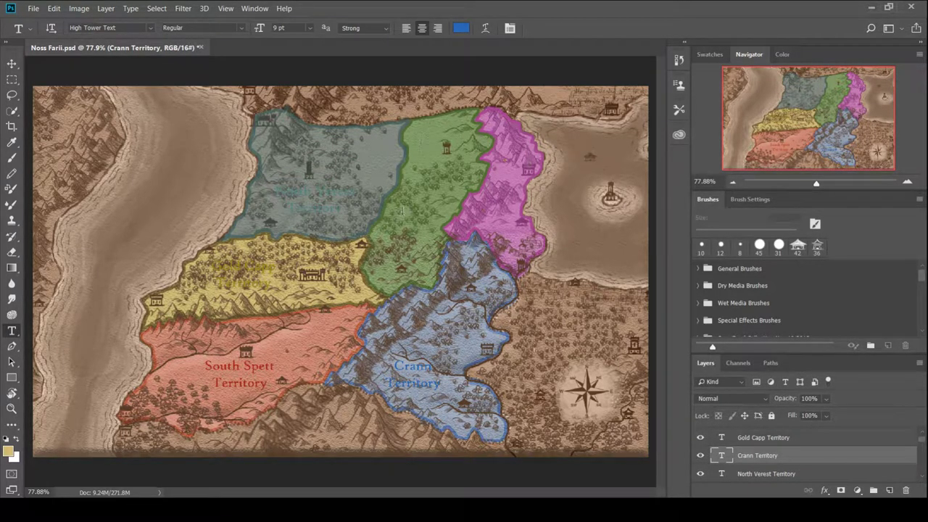
# Check the place names in Text Group and add a centred two-line "Passevar Territory" label in green to the green region.
pyautogui.click(402, 211)
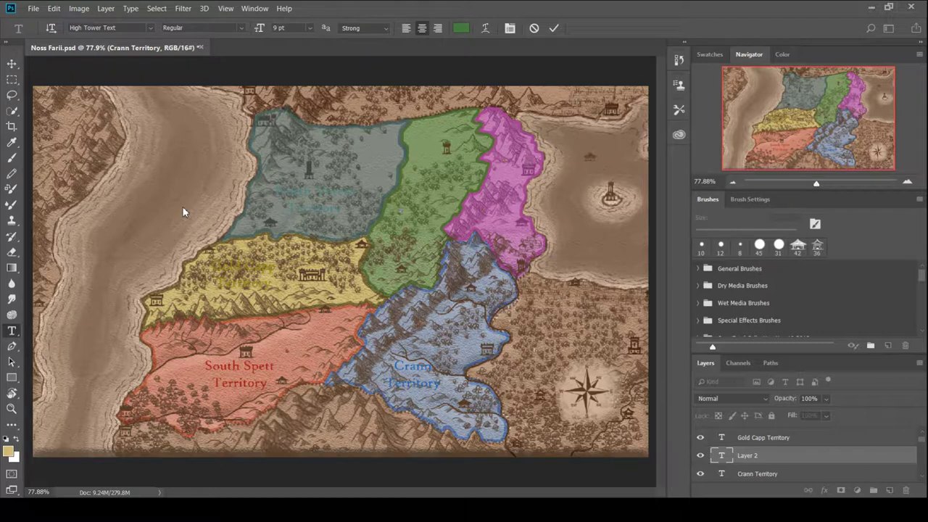
pyautogui.scroll(-3, 748, 435)
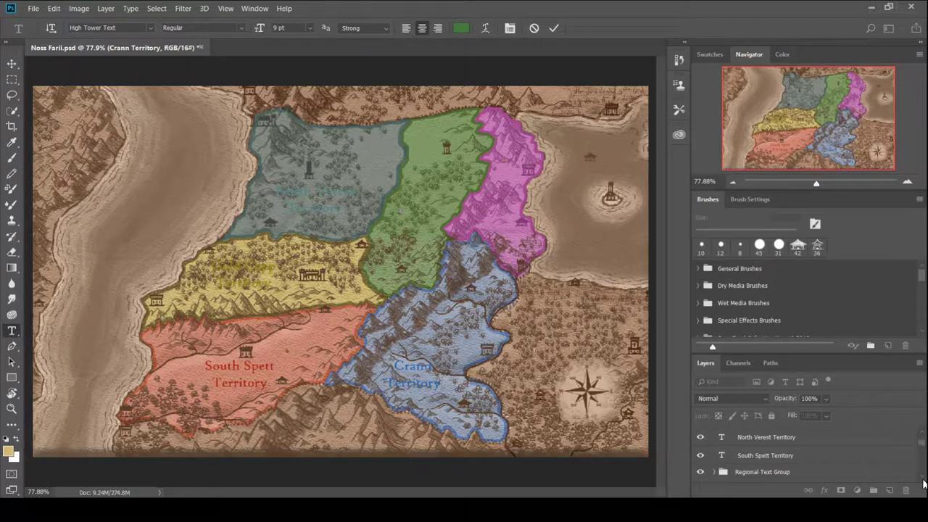
pyautogui.scroll(2, 725, 449)
pyautogui.click(700, 456)
pyautogui.click(701, 455)
pyautogui.scroll(-5, 700, 455)
pyautogui.scroll(3, 700, 450)
pyautogui.click(700, 443)
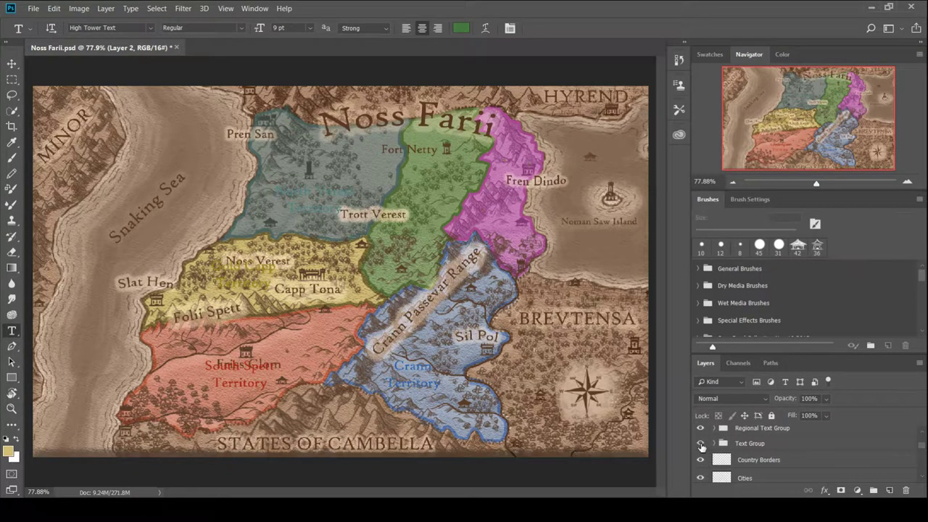
pyautogui.click(700, 443)
pyautogui.click(393, 221)
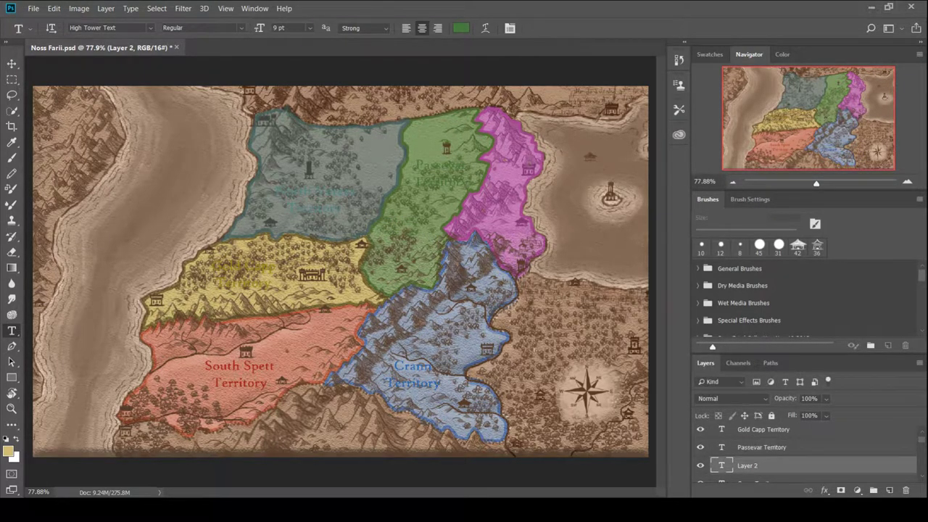
# Add a centred three-line "Noman Farii Territory" label in purple to the magenta region.
pyautogui.click(480, 211)
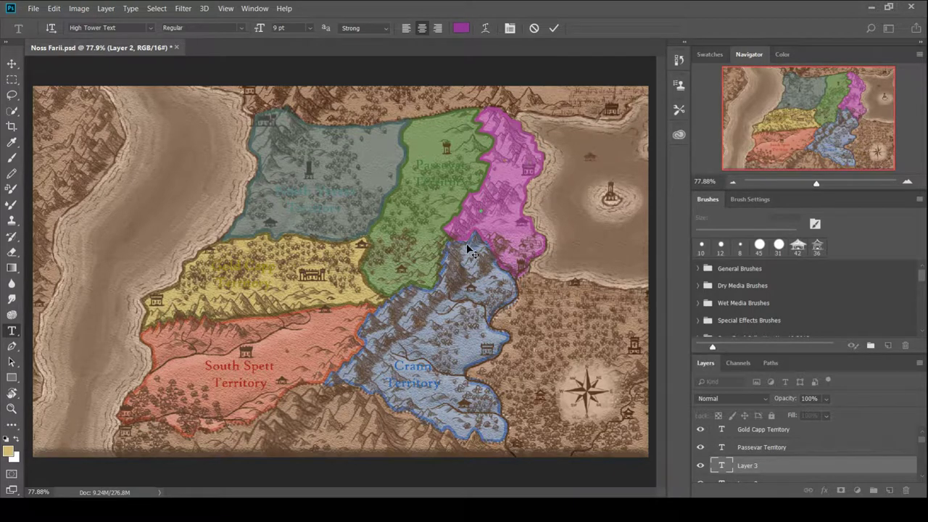
pyautogui.press('Return')
pyautogui.write('Te')
pyautogui.moveTo(469, 249); pyautogui.dragTo(515, 188)
# Give the South Spett Territory text layer a soft light-red outer glow.
pyautogui.click(783, 448)
pyautogui.scroll(-3, 783, 449)
pyautogui.click(773, 465)
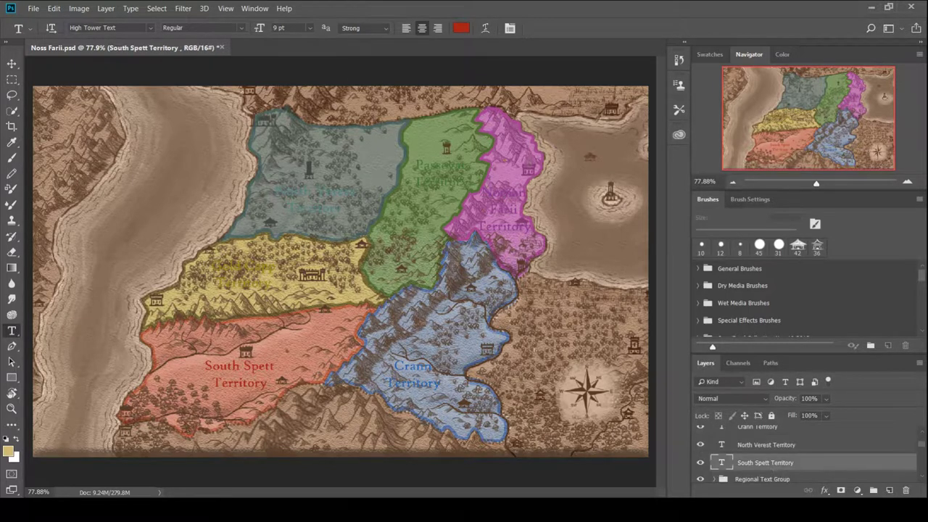
pyautogui.press('space')
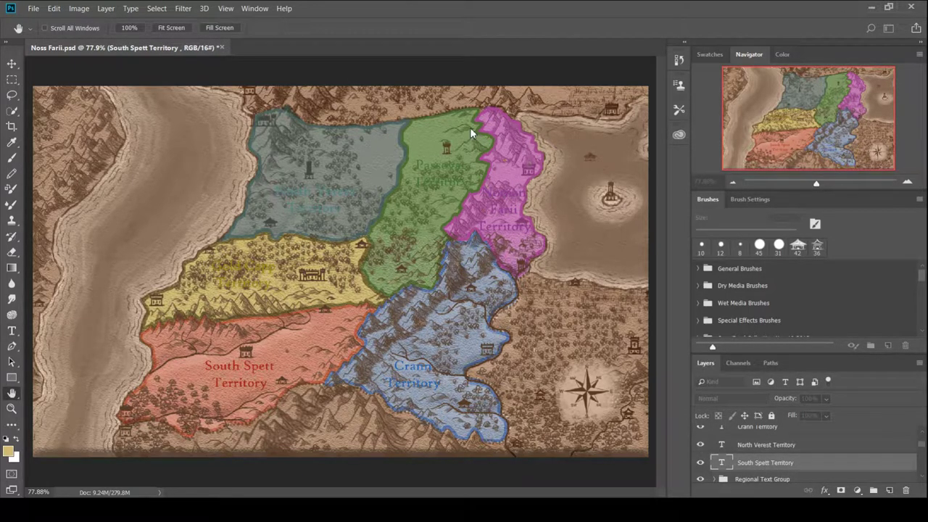
pyautogui.click(437, 320)
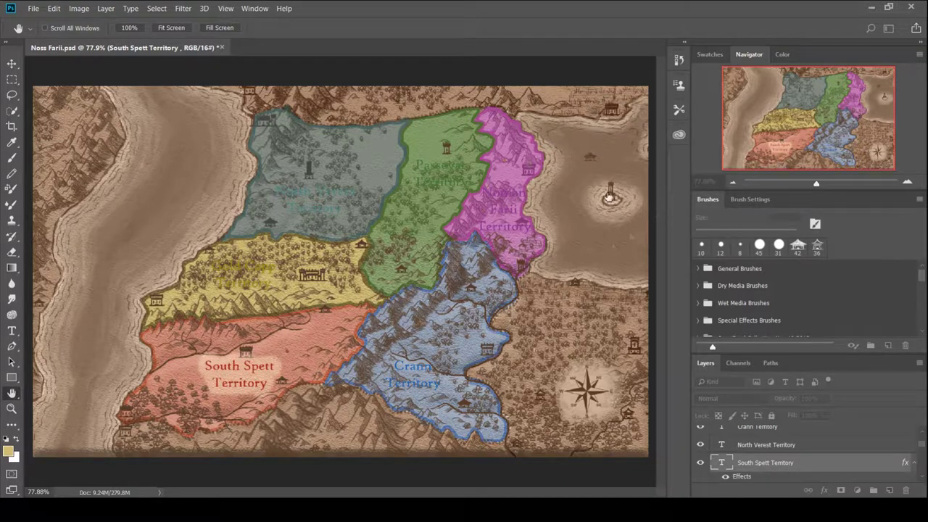
pyautogui.click(435, 283)
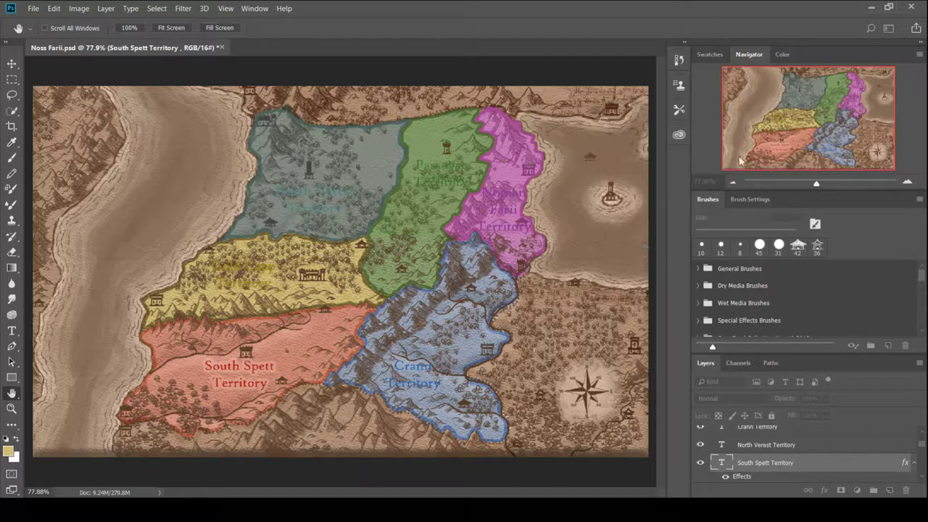
pyautogui.press('t')
# Give the North Verest Territory text layer a light teal outer glow.
pyautogui.click(776, 445)
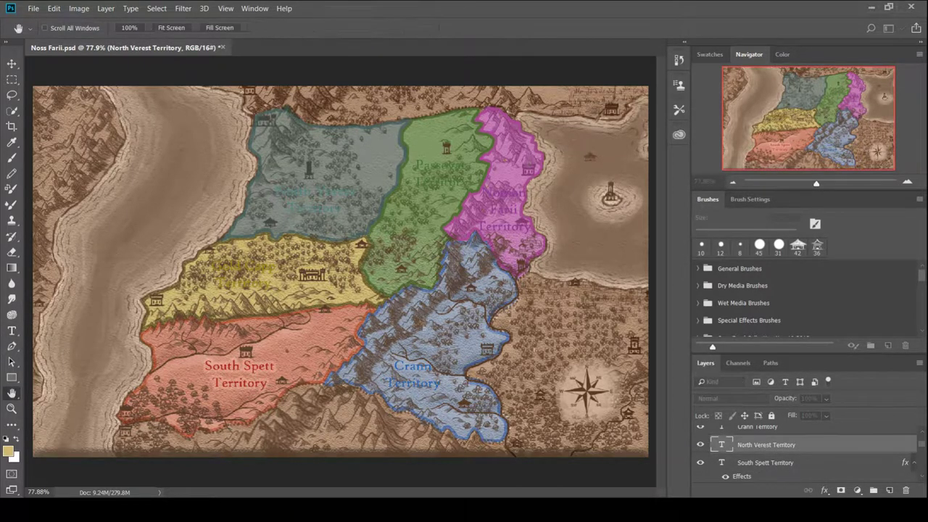
pyautogui.click(585, 192)
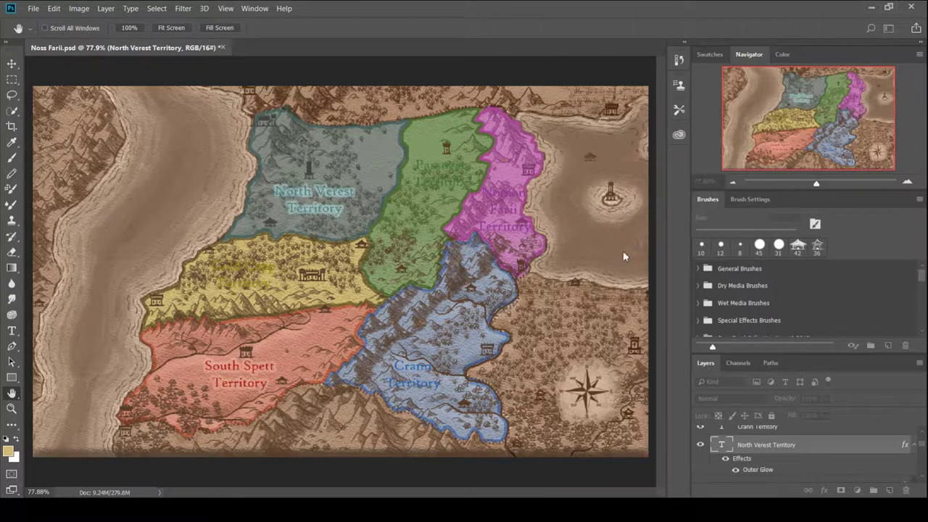
pyautogui.press('t')
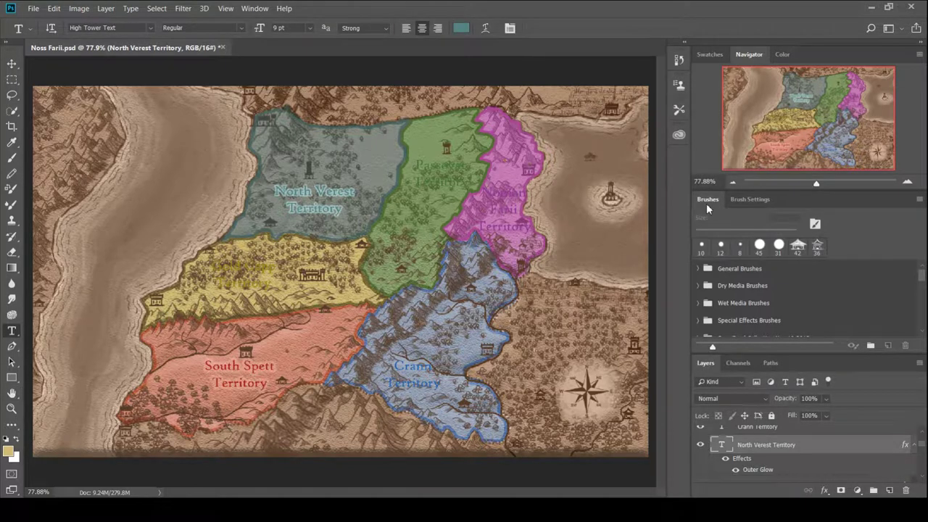
# Add a light blue outer glow to the Crann Territory text and delete the empty Layer 2 text layer.
pyautogui.click(775, 429)
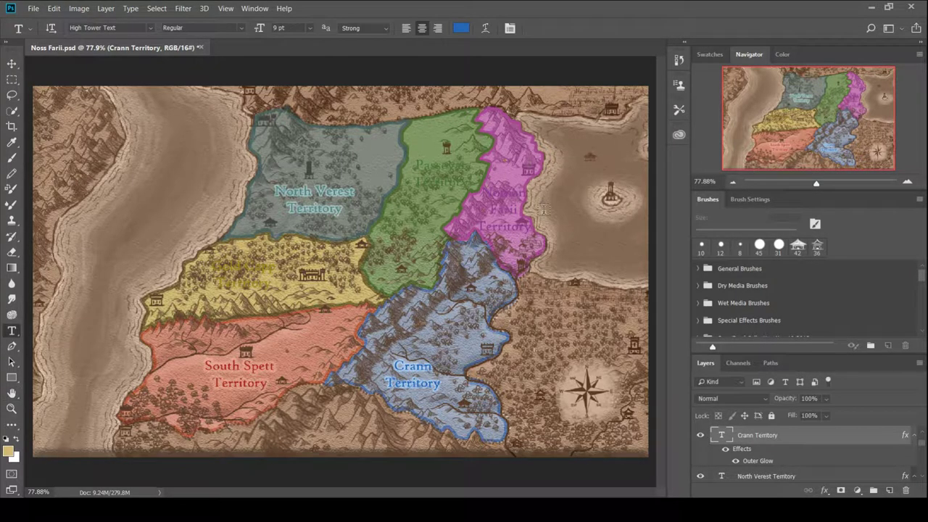
pyautogui.scroll(2, 920, 435)
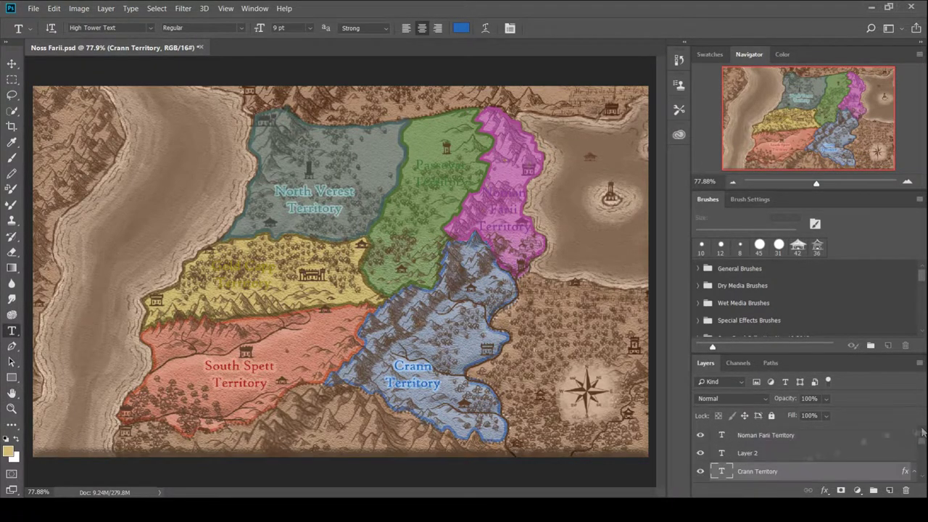
pyautogui.click(748, 456)
pyautogui.press('Delete')
# Give the Noman Farii Territory text layer a light pink outer glow.
pyautogui.click(804, 437)
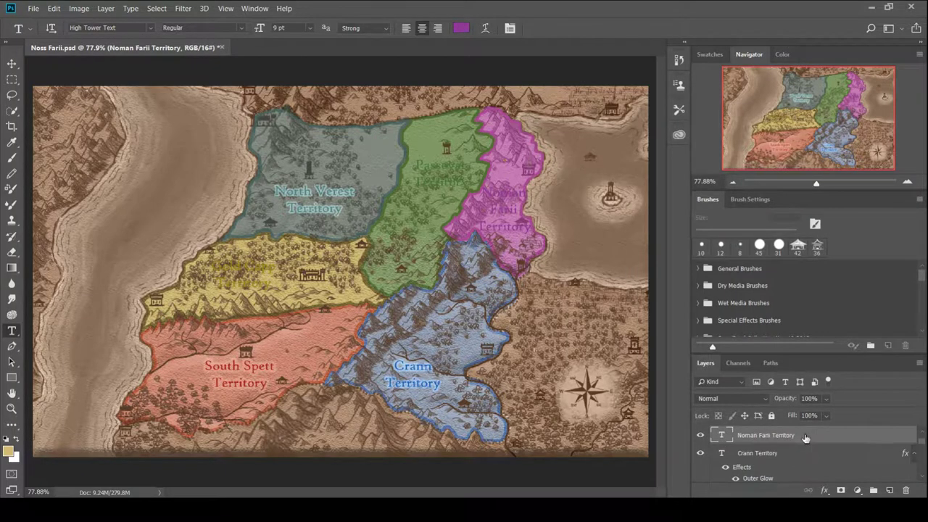
pyautogui.press('h')
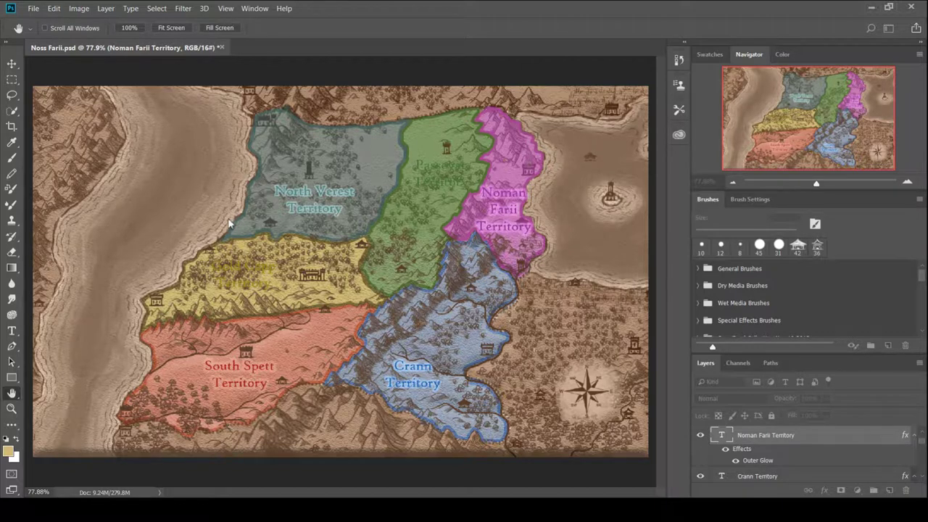
pyautogui.press('t')
# Add a light green outer glow to the Passevar Territory text and a bright yellow one to Gold Capp Territory.
pyautogui.scroll(-3, 789, 472)
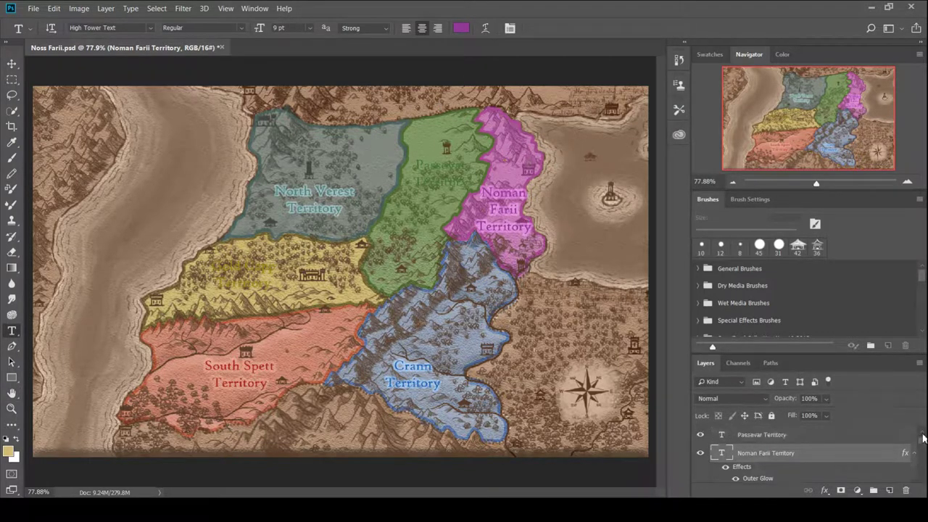
pyautogui.click(772, 471)
pyautogui.press('h')
pyautogui.click(45, 286)
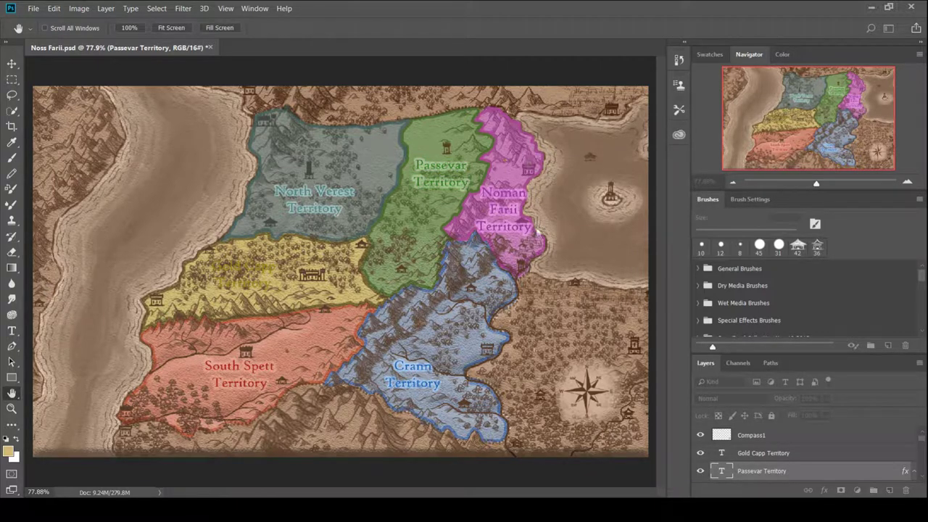
pyautogui.press('t')
pyautogui.click(783, 453)
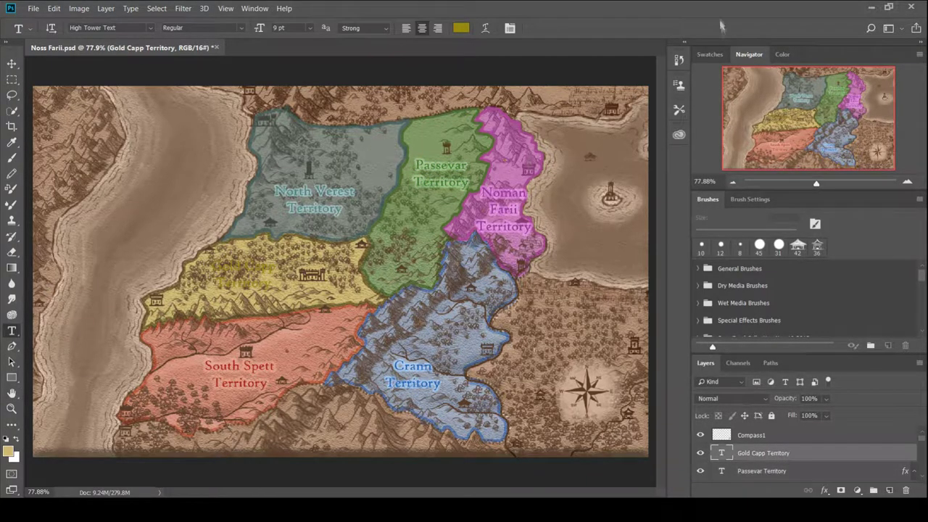
pyautogui.click(150, 414)
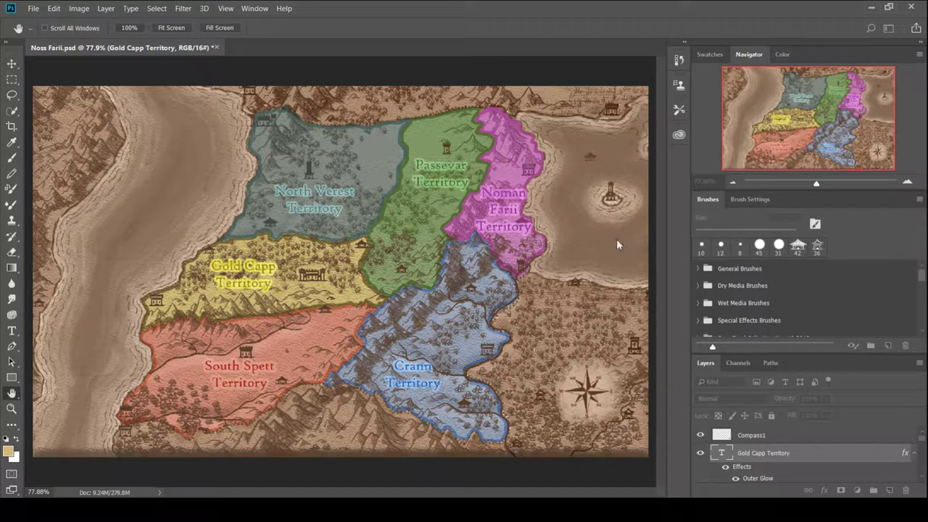
# Move the Crann Territory label slightly right and down, and nudge the Passevar Territory label slightly left and down within its region.
pyautogui.press('v')
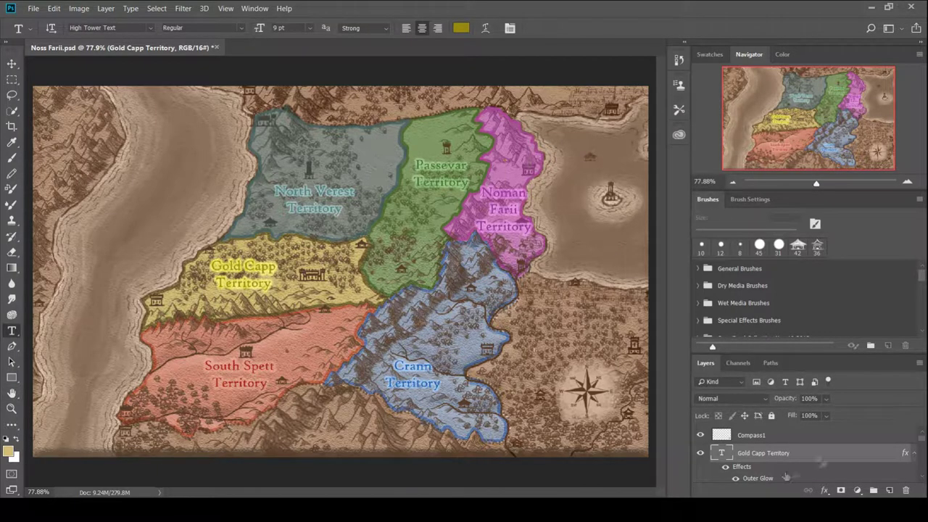
pyautogui.moveTo(414, 370); pyautogui.dragTo(433, 374)
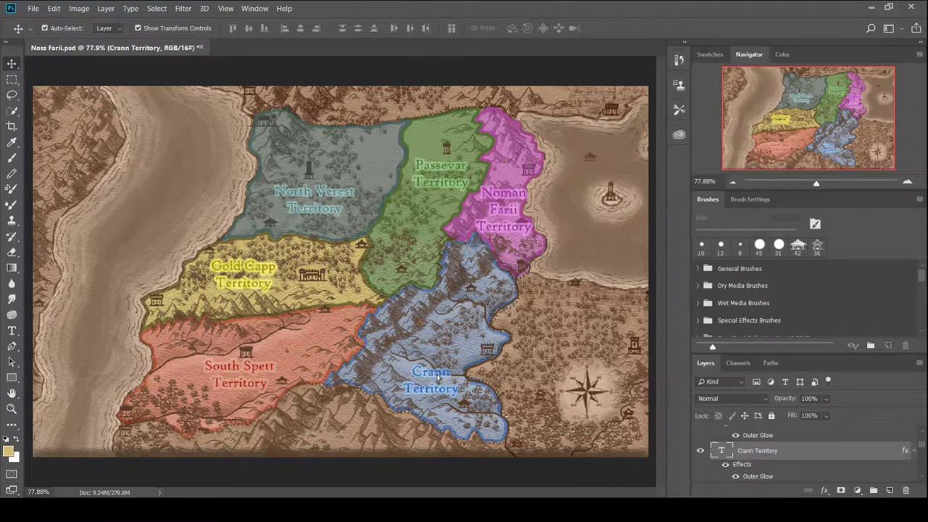
pyautogui.moveTo(452, 167)
pyautogui.mouseDown()
pyautogui.moveTo(455, 139)
pyautogui.moveTo(449, 171)
pyautogui.mouseUp()
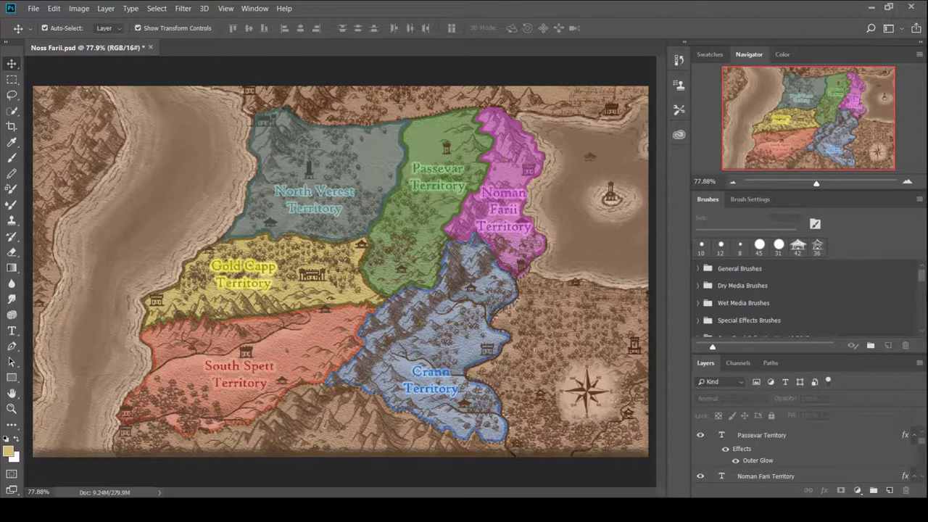
# Move all six territory text layers into the Regional Text Group.
pyautogui.scroll(-4, 841, 443)
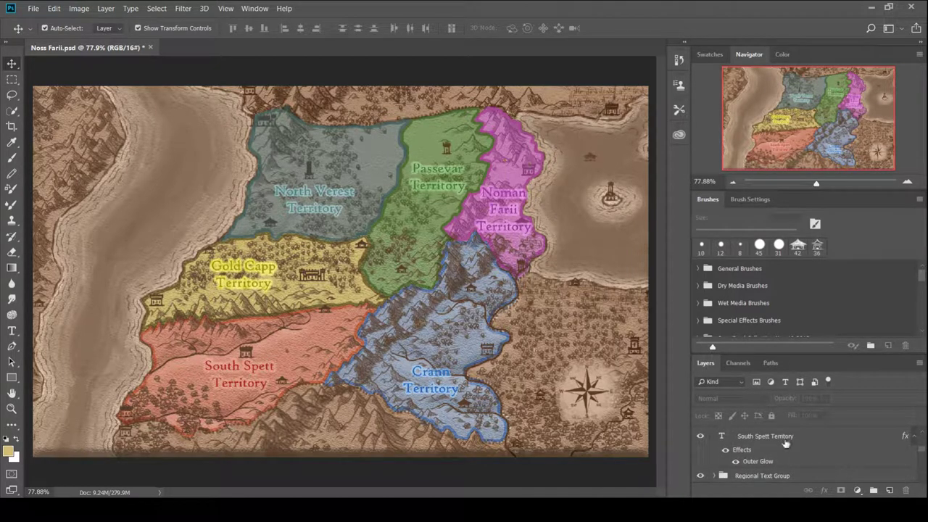
pyautogui.moveTo(787, 443); pyautogui.dragTo(781, 474)
pyautogui.scroll(1, 826, 466)
pyautogui.click(921, 432)
pyautogui.moveTo(797, 436); pyautogui.dragTo(777, 460)
pyautogui.click(921, 432)
pyautogui.click(922, 432)
pyautogui.click(922, 433)
pyautogui.click(922, 434)
pyautogui.click(653, 310)
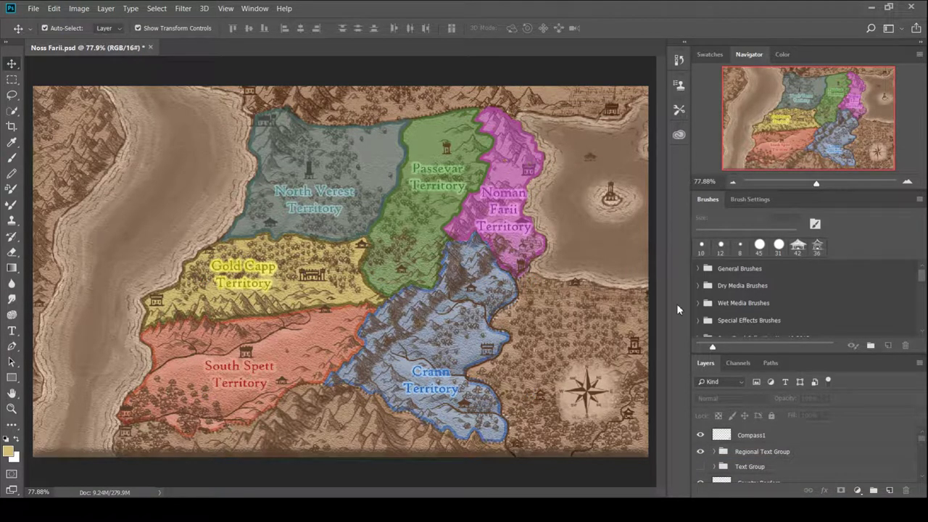
# Expand Text Group and briefly show its place names to check how they overlap the territory labels, leaving the group hidden.
pyautogui.scroll(-3, 923, 446)
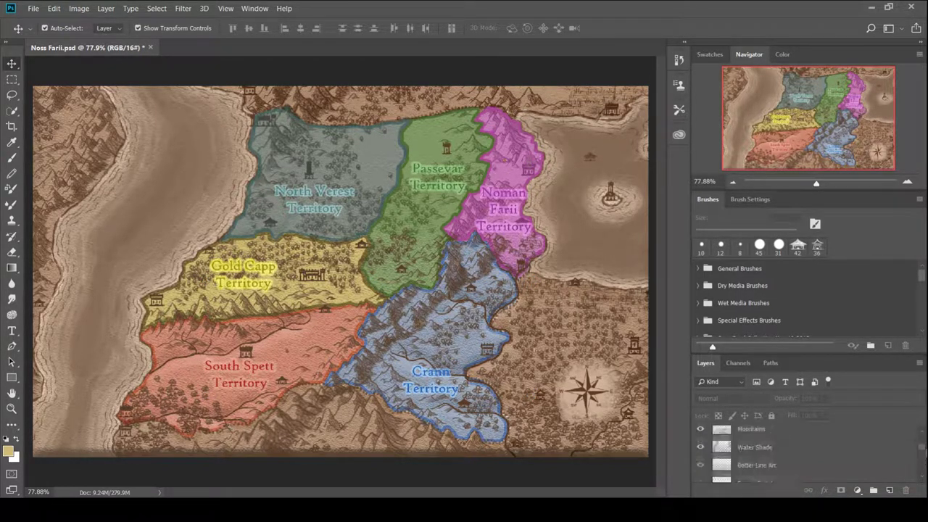
pyautogui.scroll(3, 923, 449)
pyautogui.click(714, 449)
pyautogui.click(700, 449)
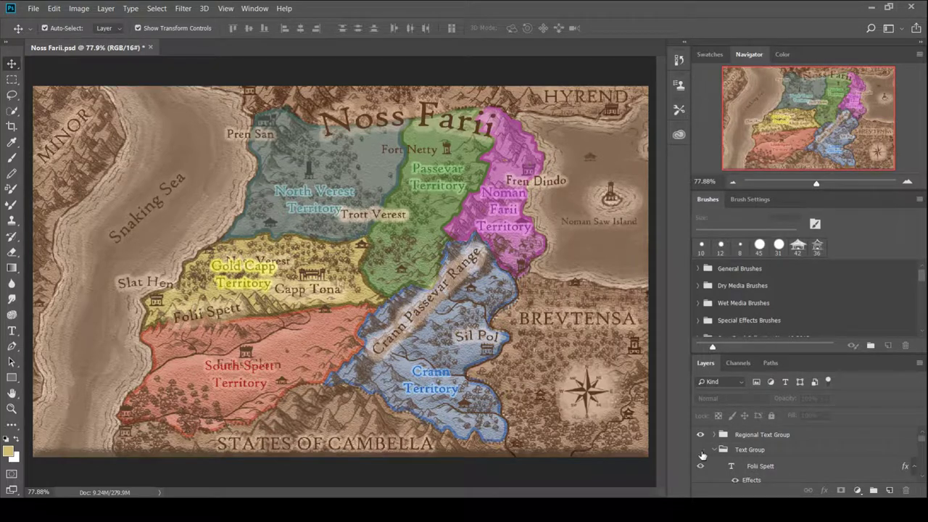
pyautogui.click(700, 450)
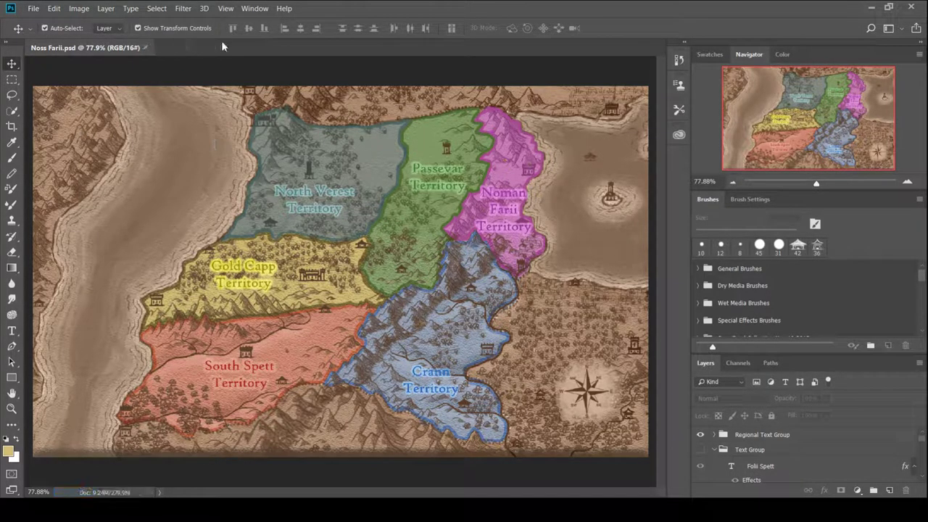